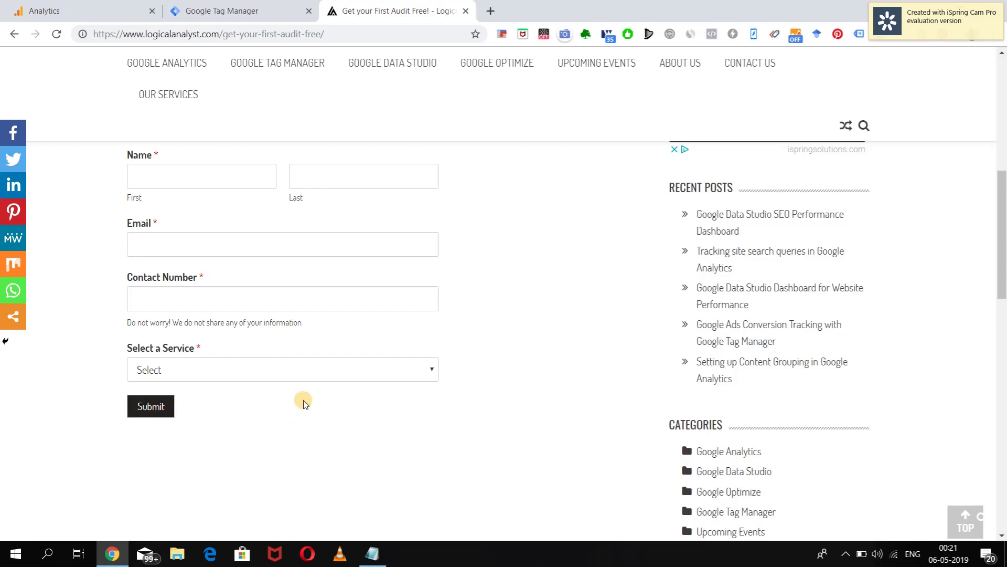
Bring up the Google Tag Manager tab showing Test Container's Tags list.
left_click(256, 9)
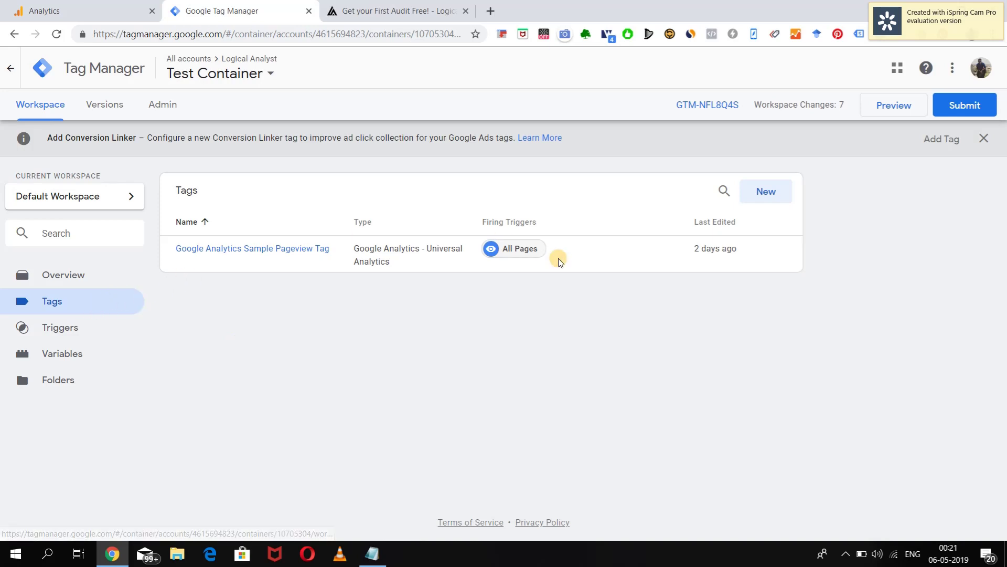
Add a new tag named GoogleAds_Conversion_OurServicesSubmitButton, with no space before 'Button'.
left_click(767, 193)
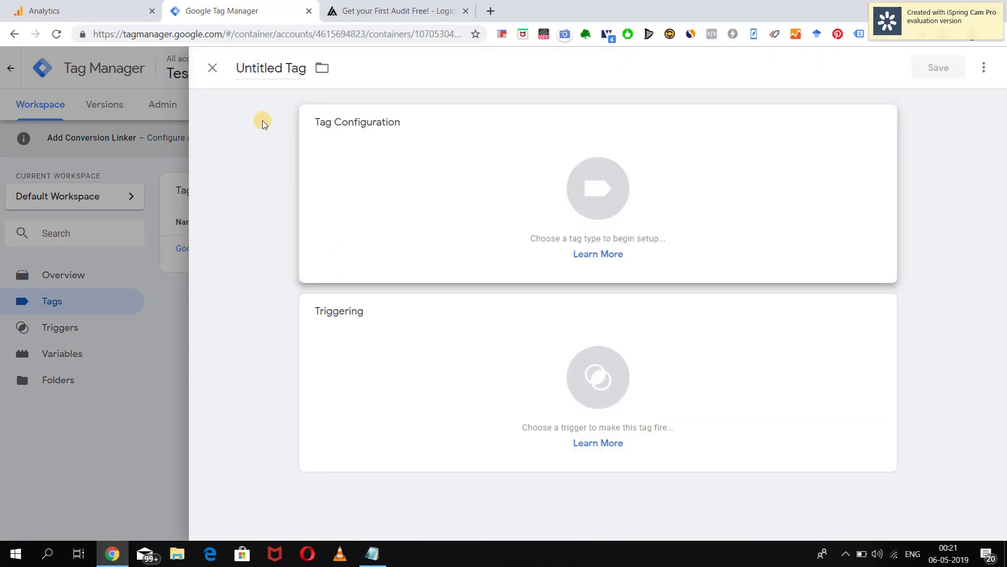
left_click(242, 71)
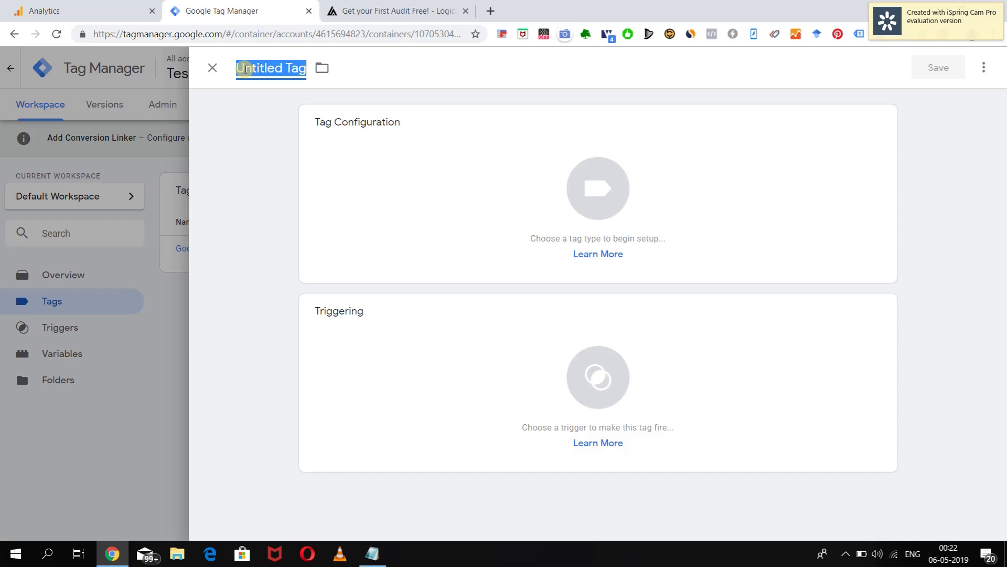
type("Goo")
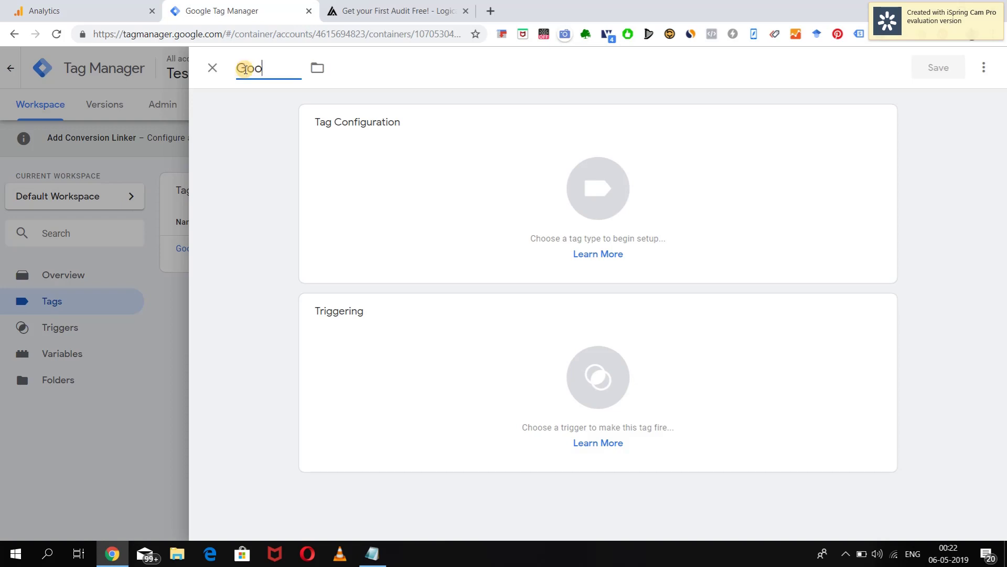
type("gleAds_")
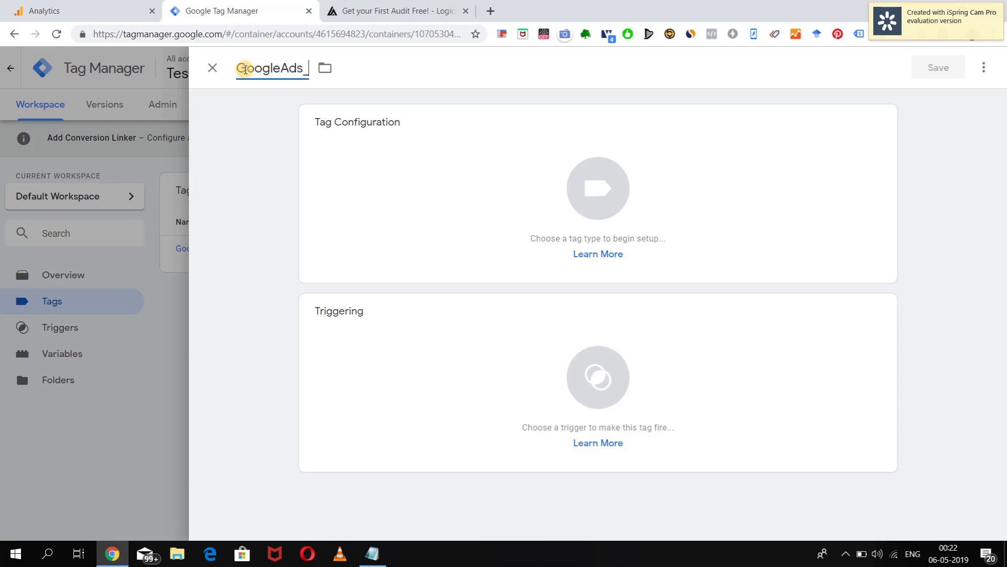
type("Conversion")
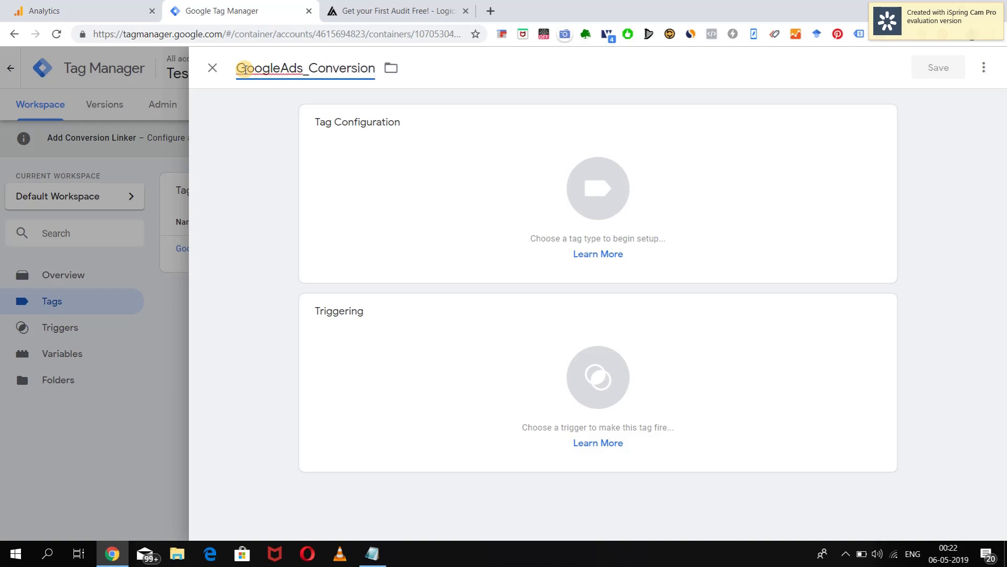
type("_OurServic")
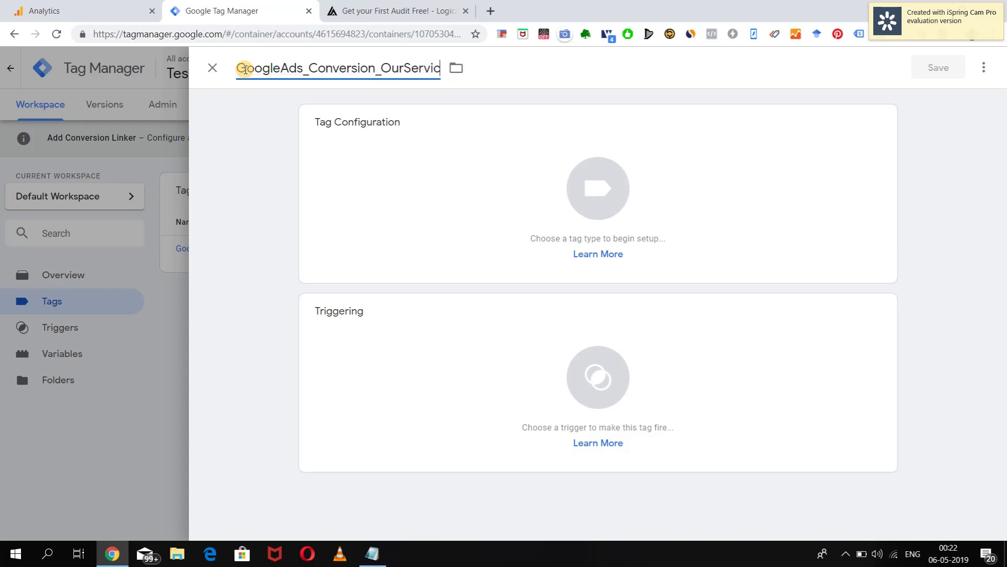
type("esS")
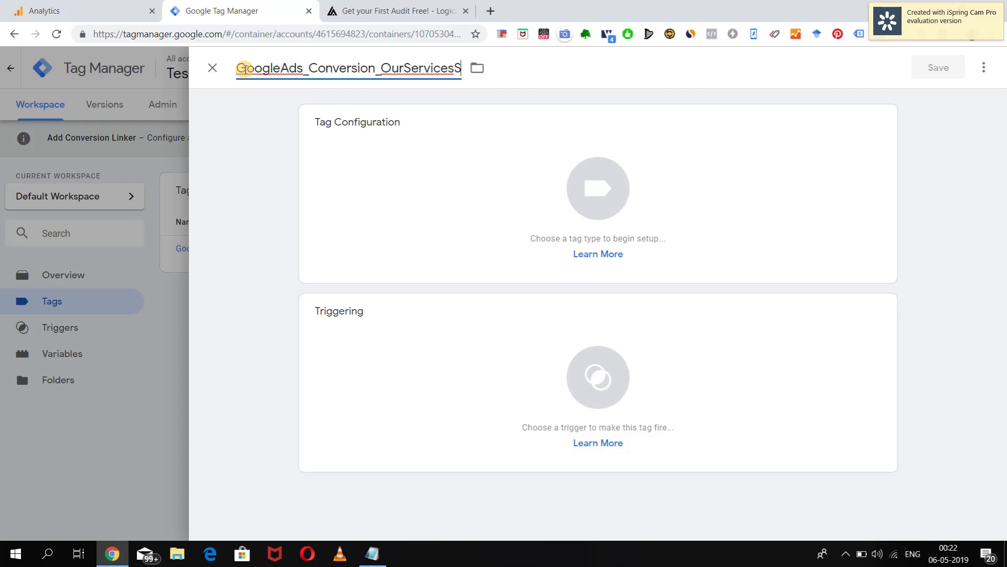
type("ubmit Button")
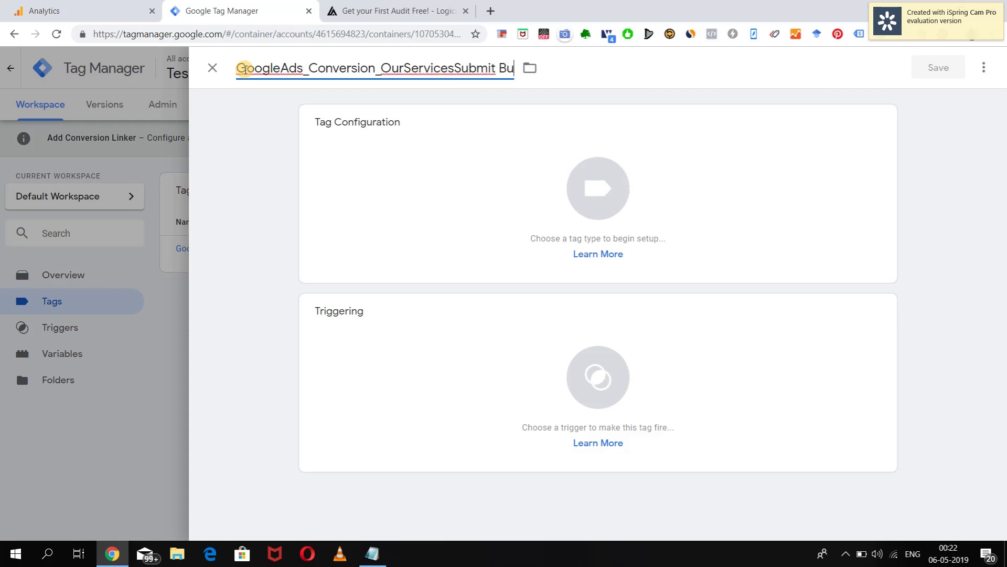
key("Left")
key("Left")
key("Left")
key("Left")
key("Left")
key("Left")
key("BackSpace")
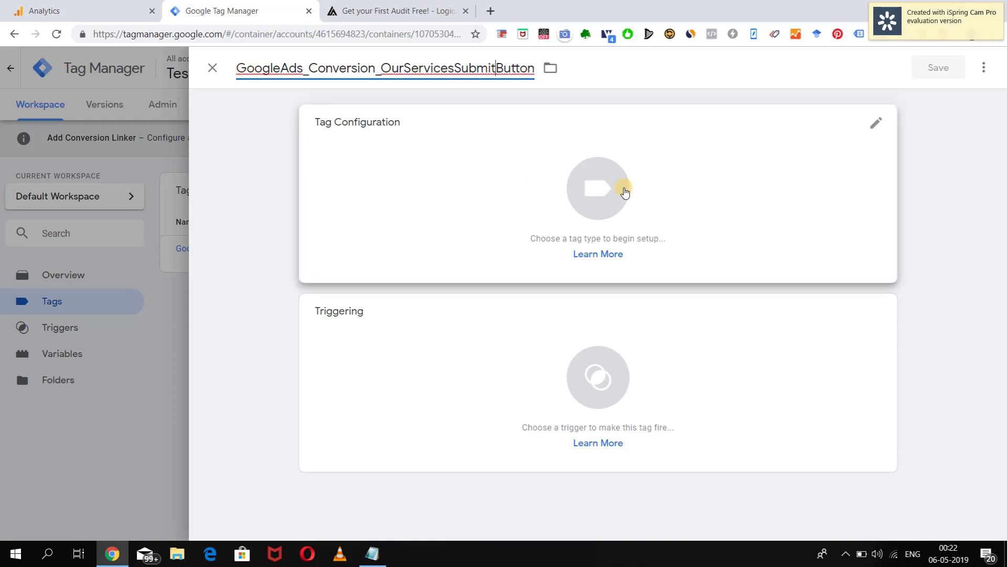
left_click(602, 195)
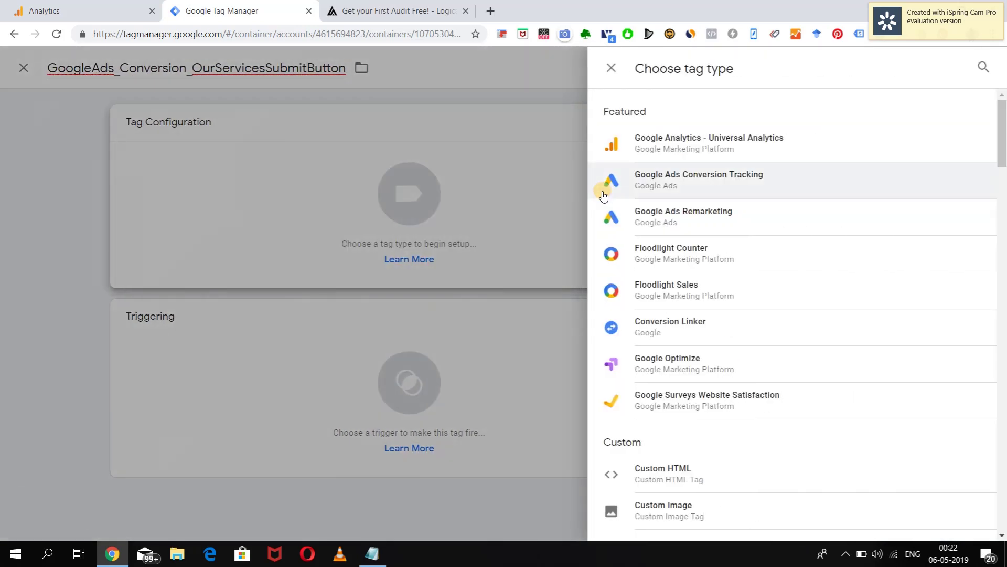
Make it a Google Ads Conversion Tracking tag with Conversion ID 945833112 copied from the notes.
left_click(679, 183)
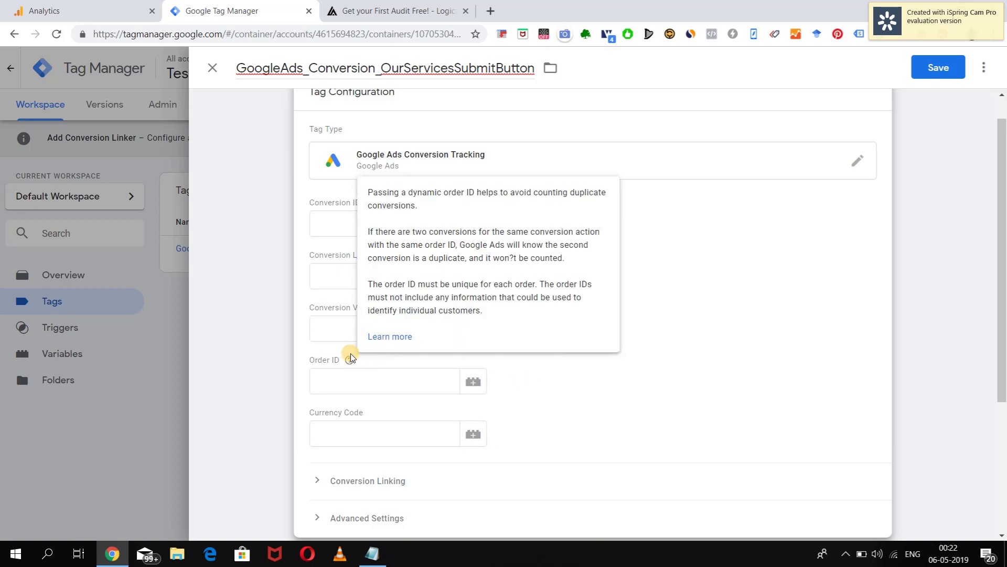
scroll(663, 390, "down", 4)
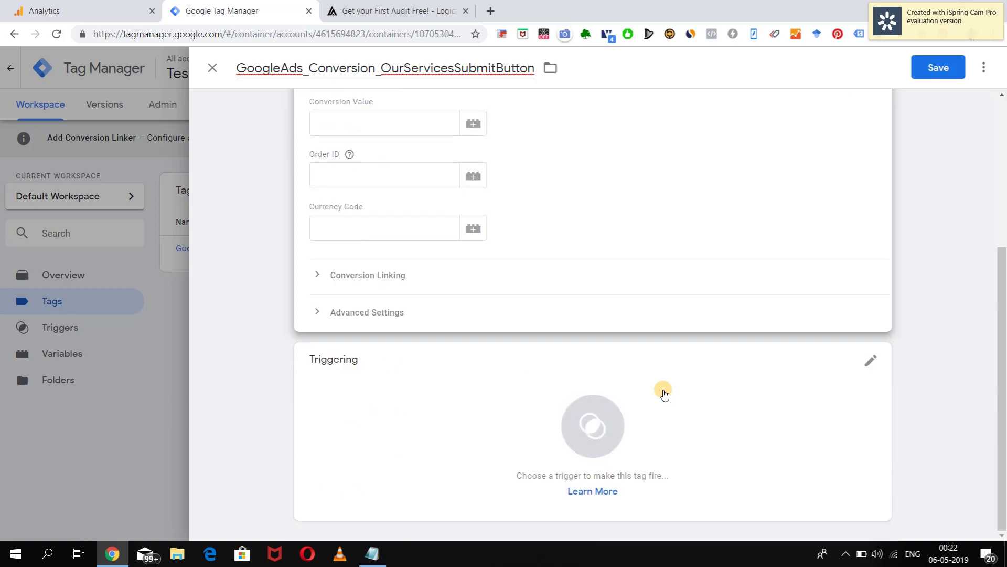
scroll(663, 389, "up", 5)
scroll(663, 393, "down", 1)
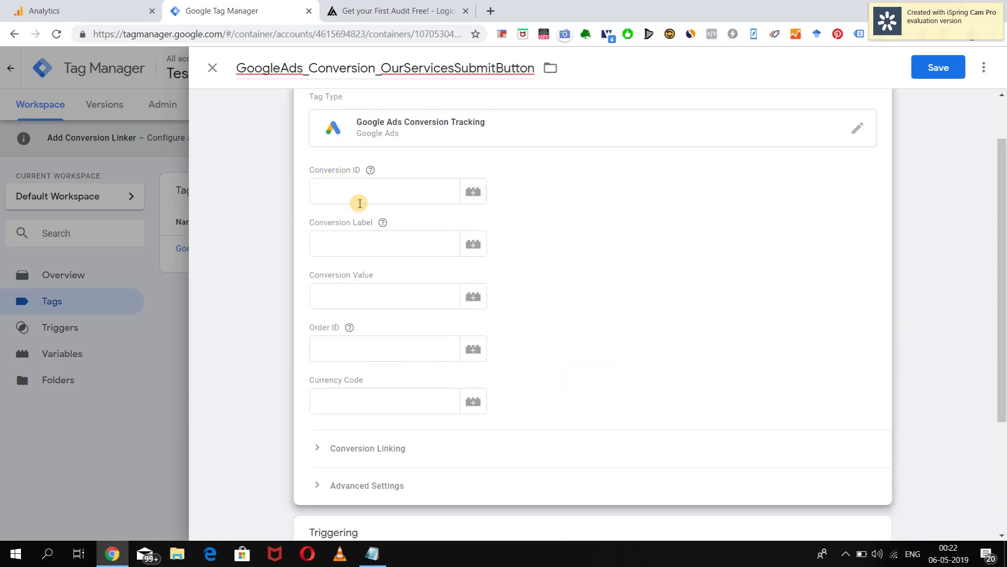
key("alt+Tab")
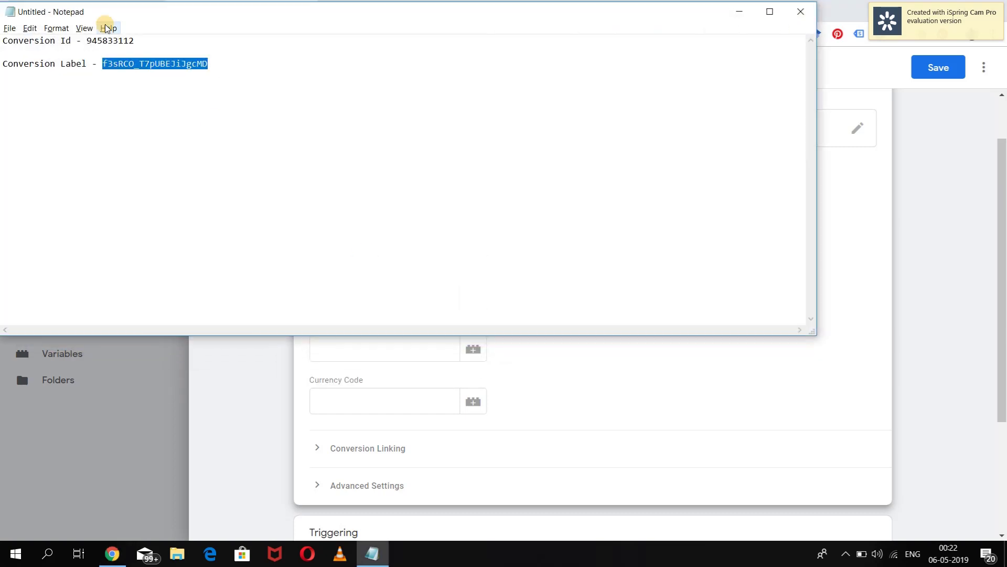
left_click_drag(88, 43, 141, 42)
key("ctrl+c")
key("alt+Tab")
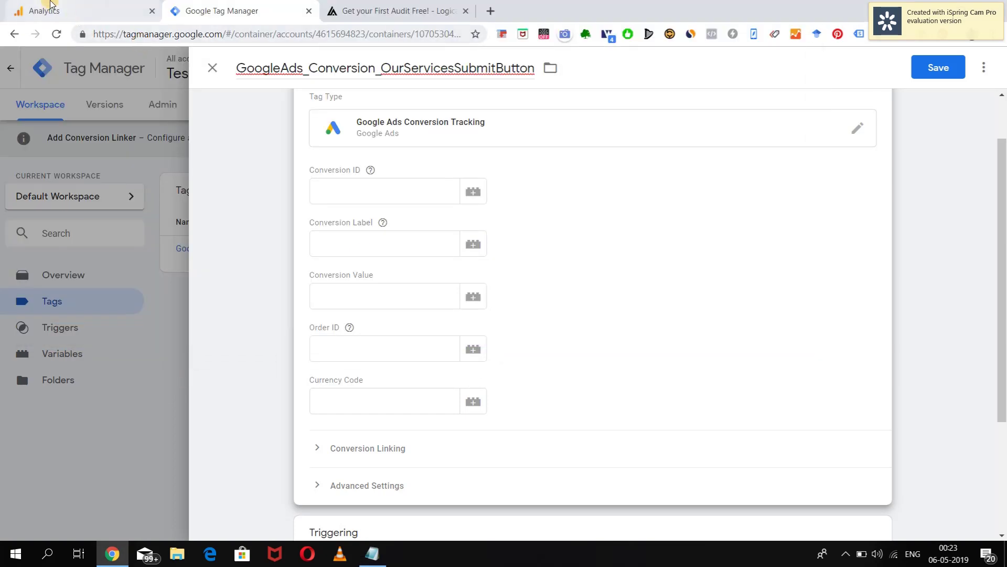
left_click(315, 194)
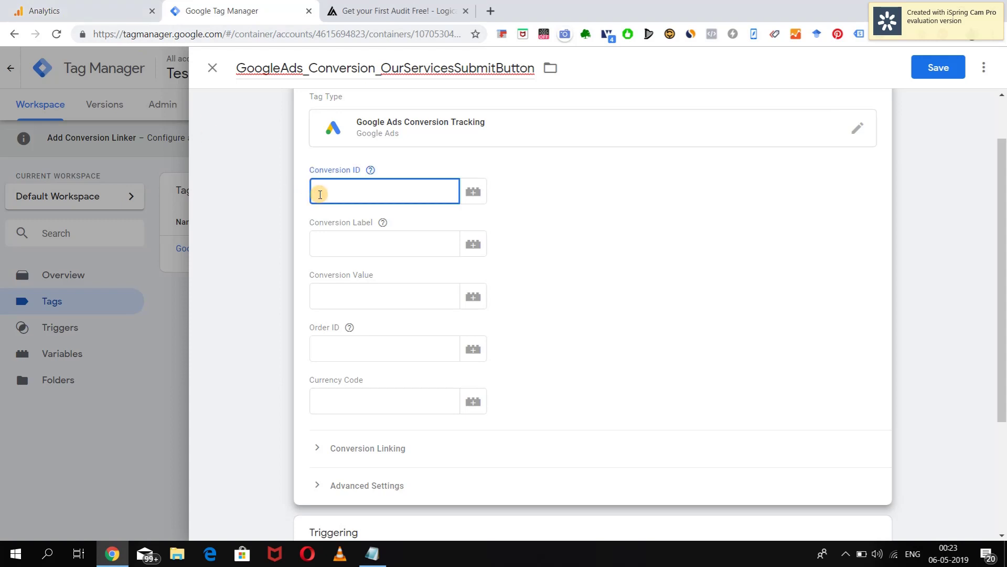
key("ctrl+v")
Paste the conversion label from the notes and save the tag without a trigger.
left_click(347, 248)
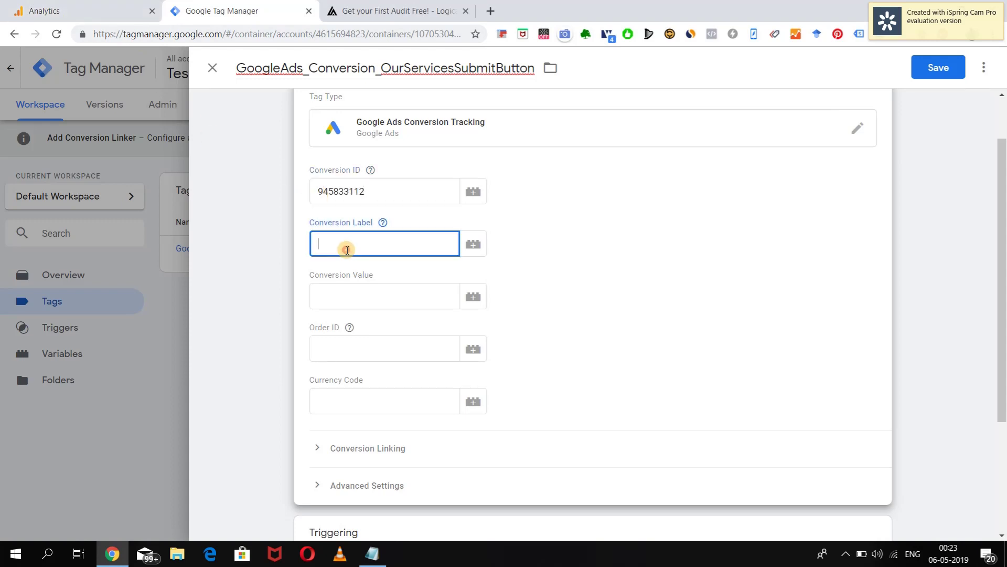
key("alt+Tab")
left_click_drag(102, 63, 207, 63)
key("ctrl+c")
key("alt+Tab")
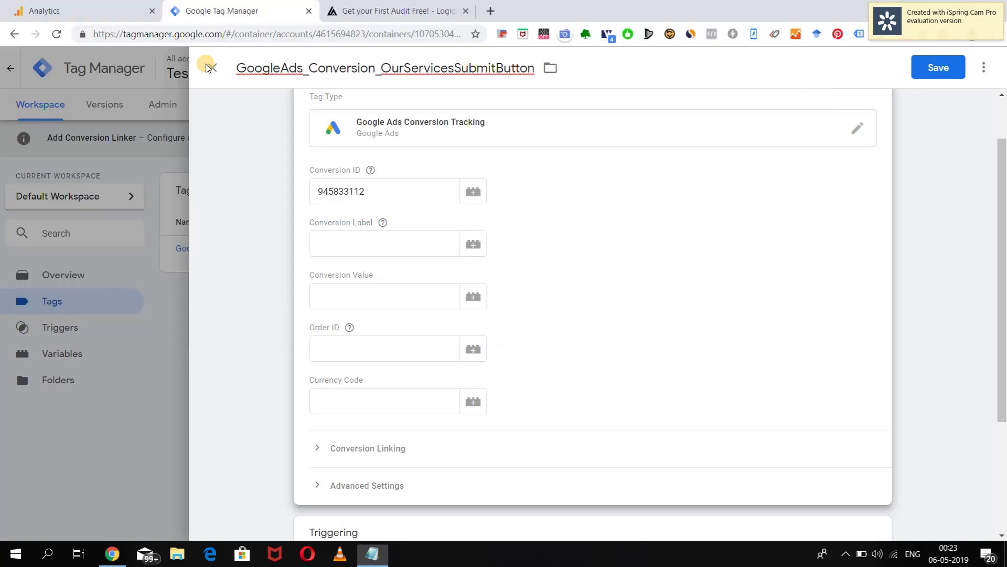
key("ctrl+v")
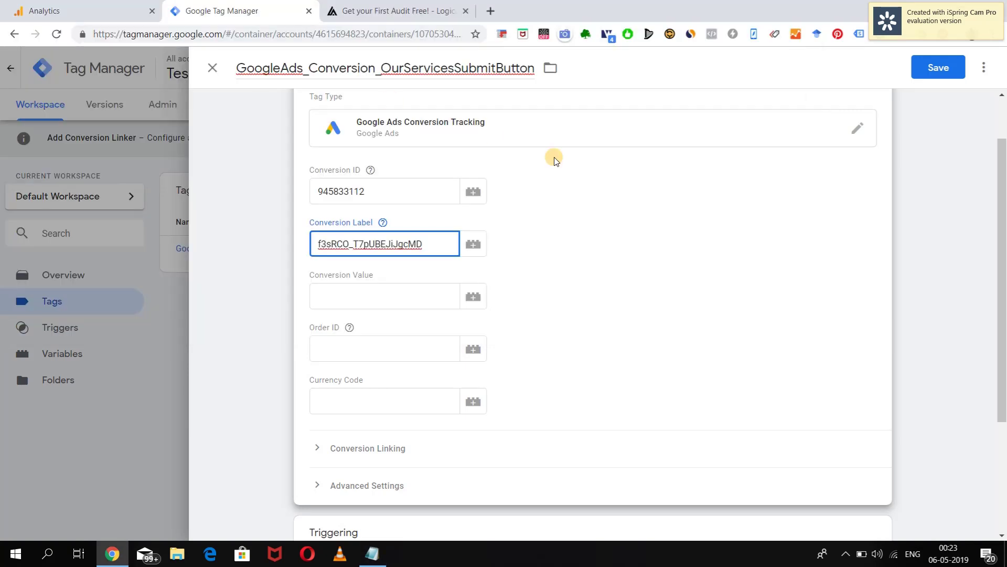
left_click(931, 76)
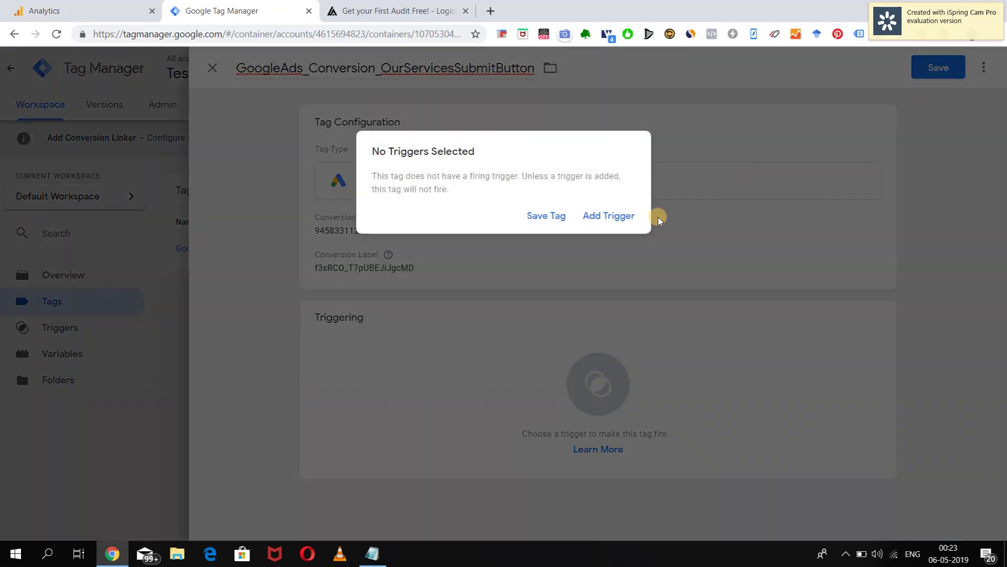
left_click(537, 223)
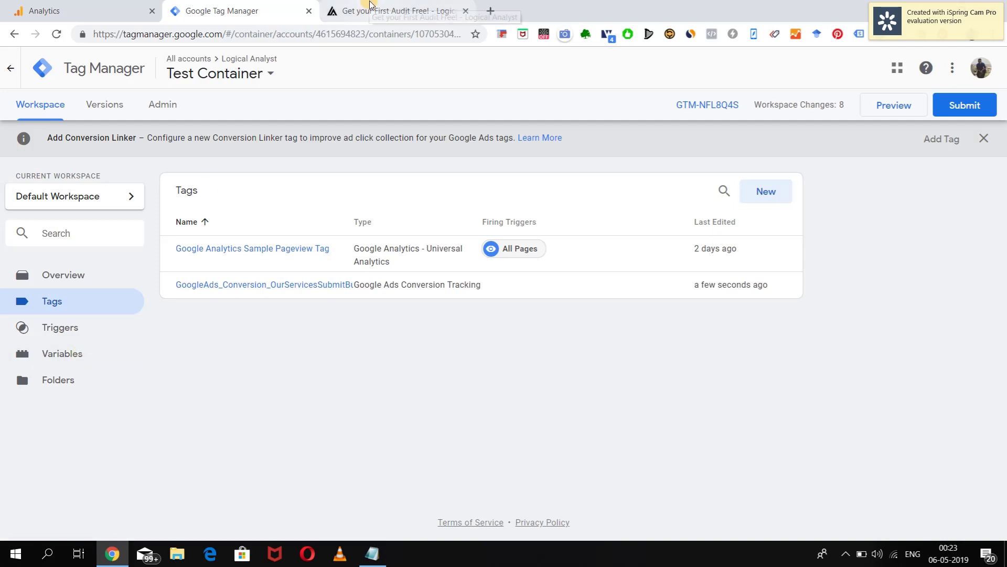
Review the built-in Click variables, then start Preview mode from the Tags page.
left_click(67, 356)
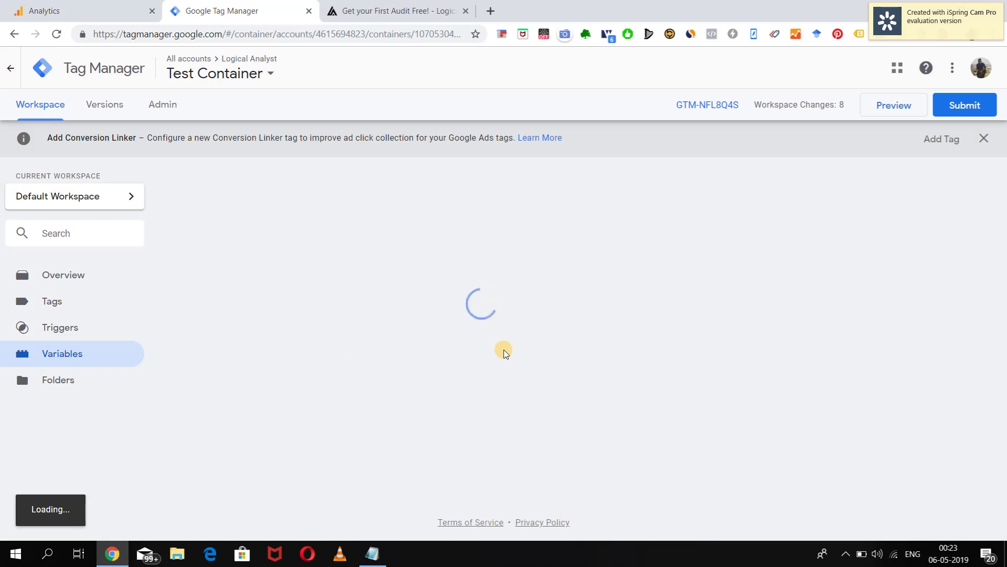
scroll(504, 350, "down", 2)
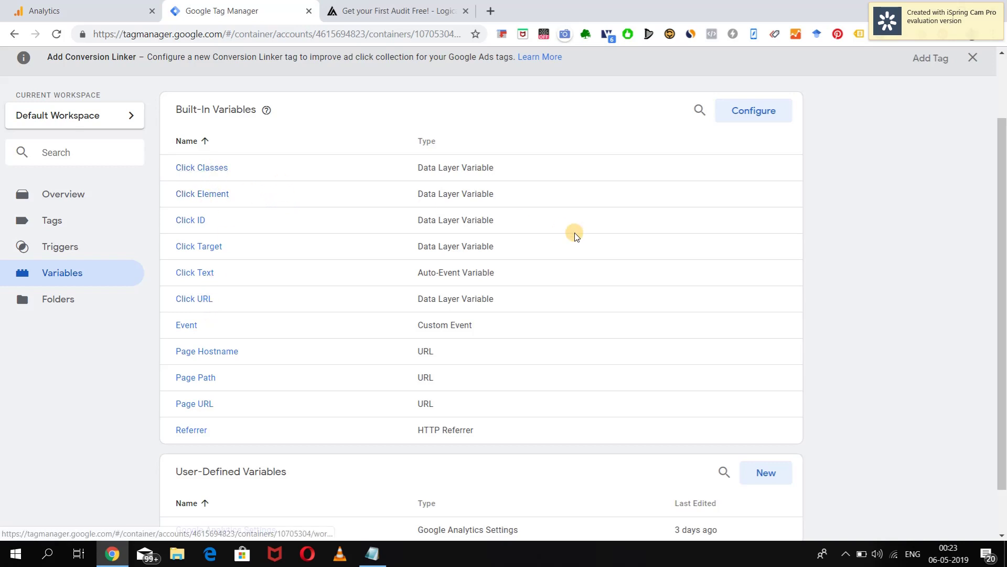
left_click(759, 110)
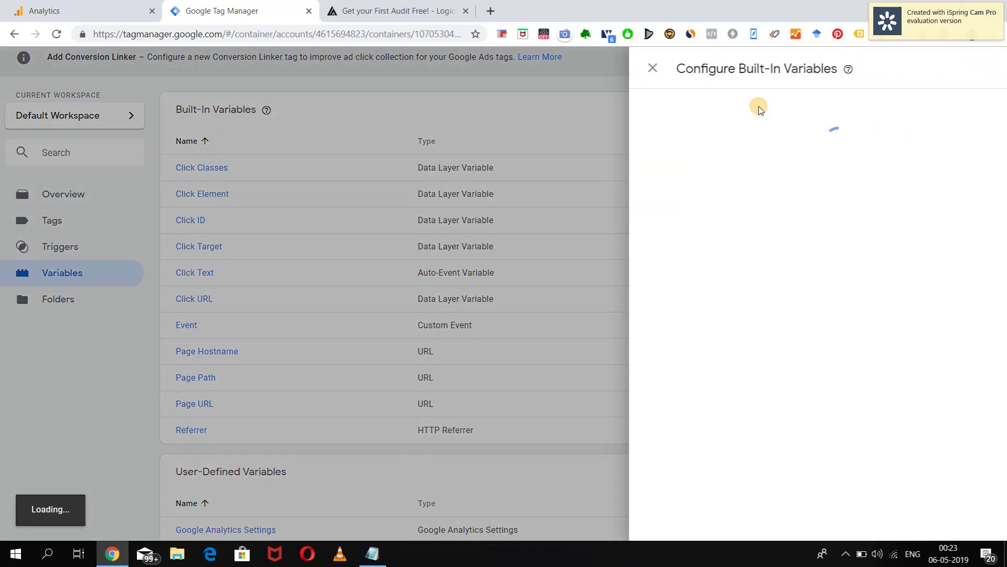
scroll(688, 362, "down", 1)
scroll(688, 362, "down", 15)
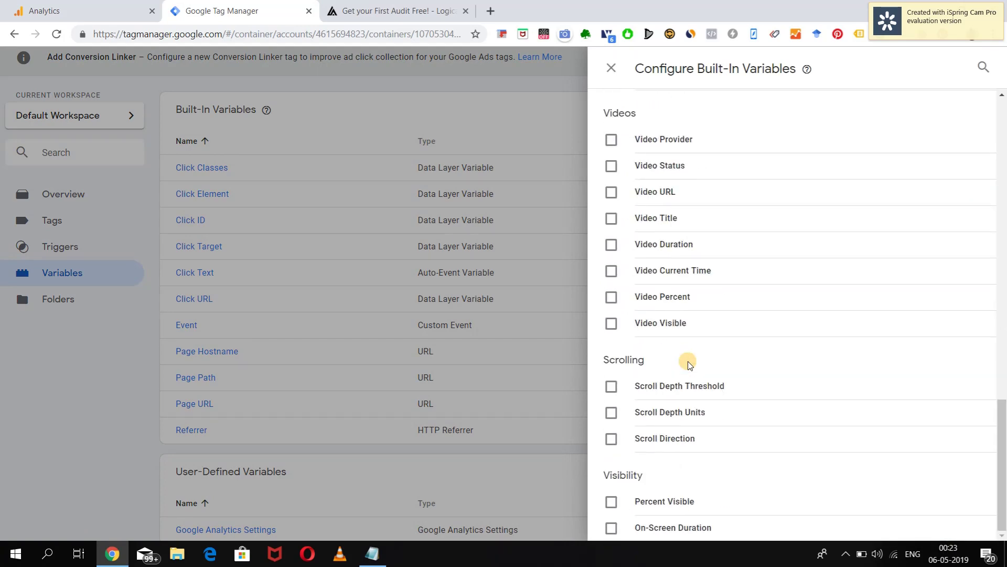
scroll(689, 363, "up", 13)
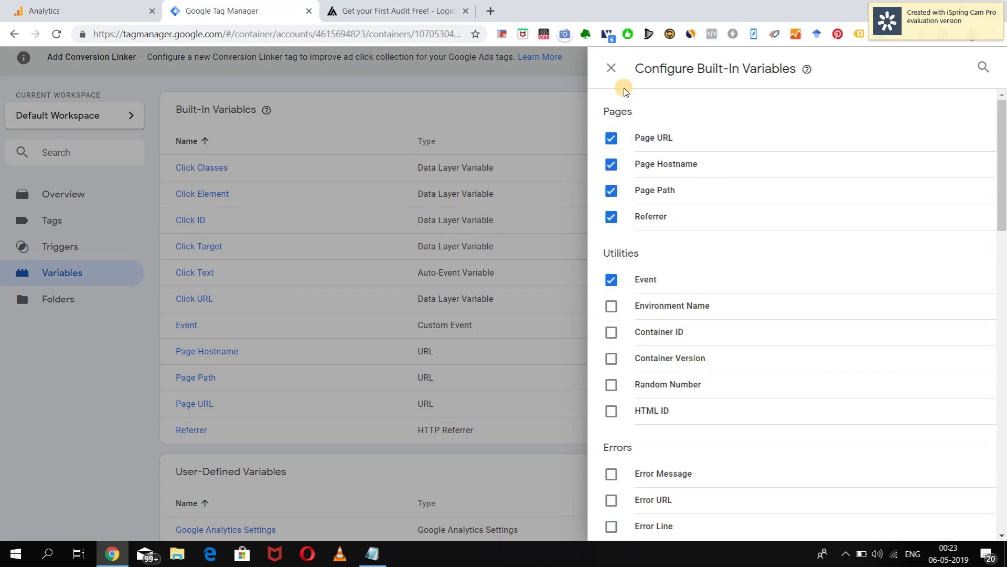
left_click(612, 69)
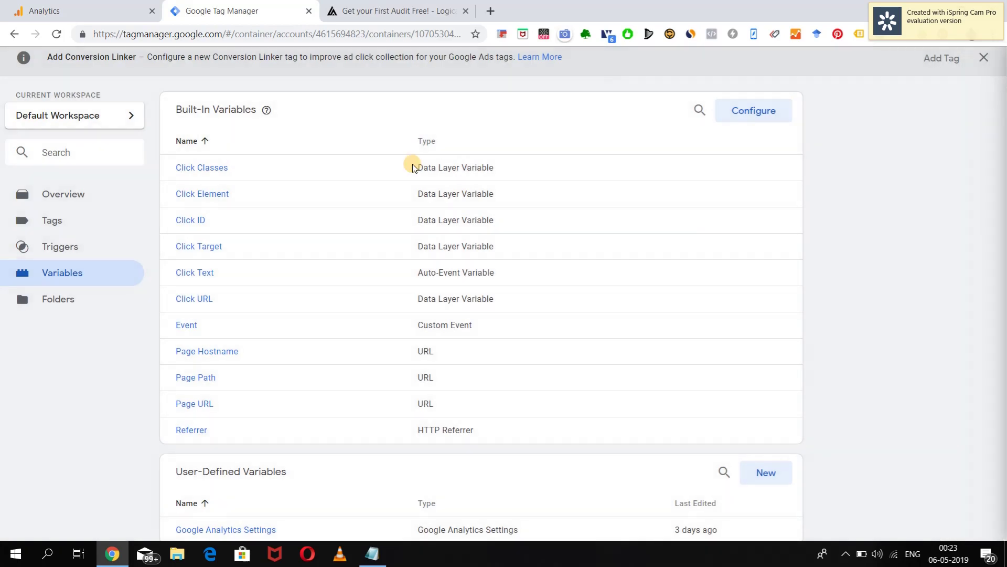
left_click(58, 219)
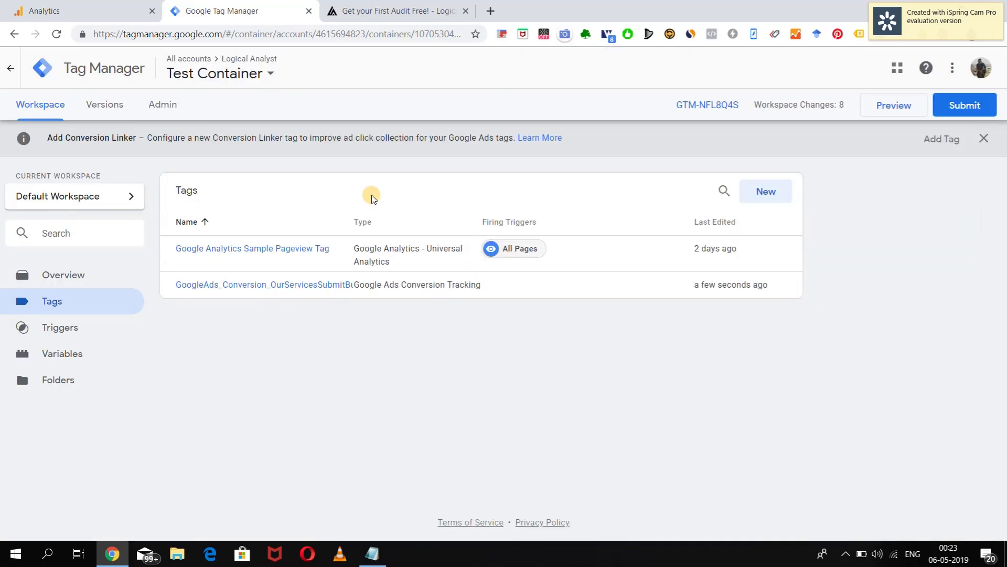
left_click(892, 105)
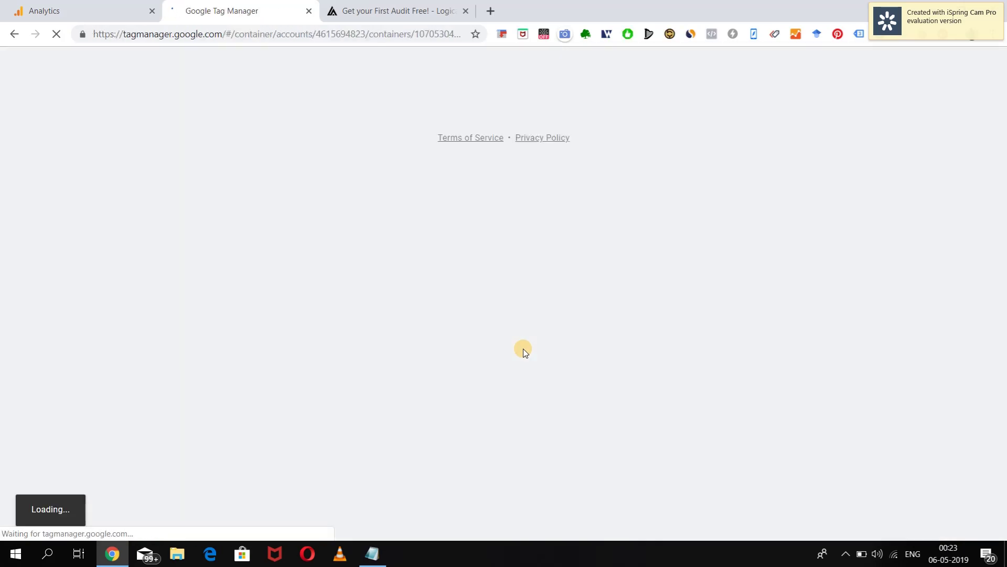
Reload the free-audit form page in preview and submit the empty form.
left_click(416, 6)
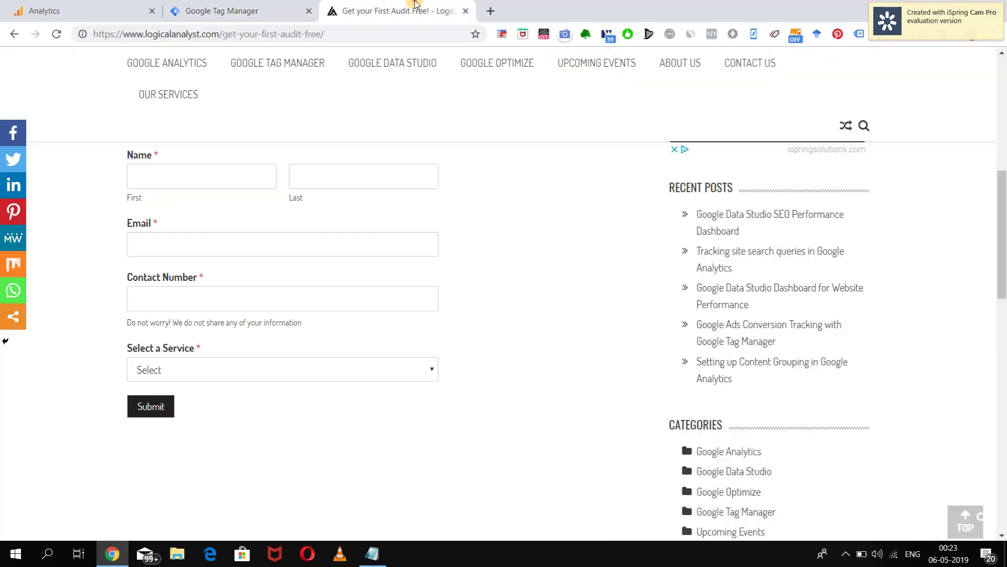
left_click(56, 34)
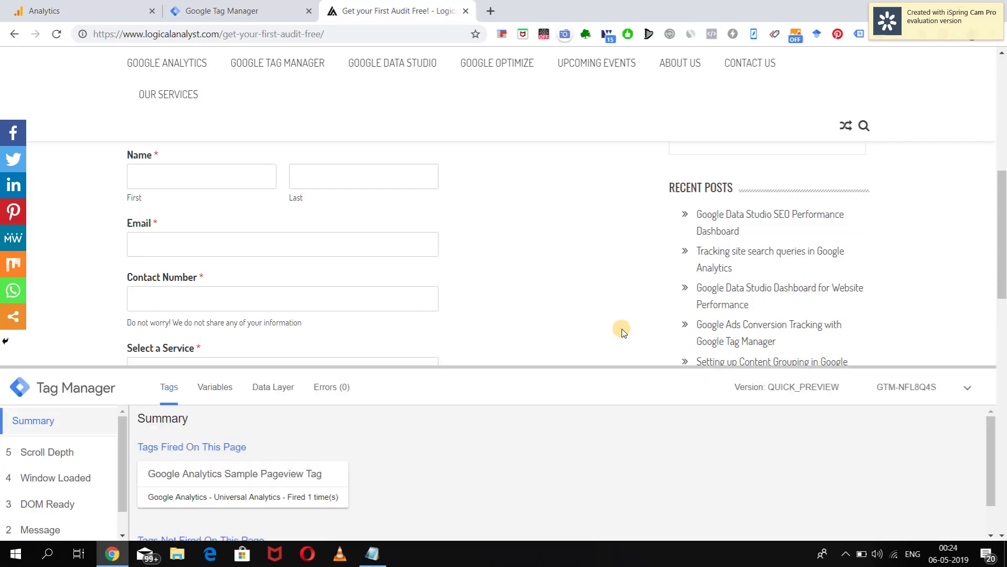
scroll(632, 332, "down", 2)
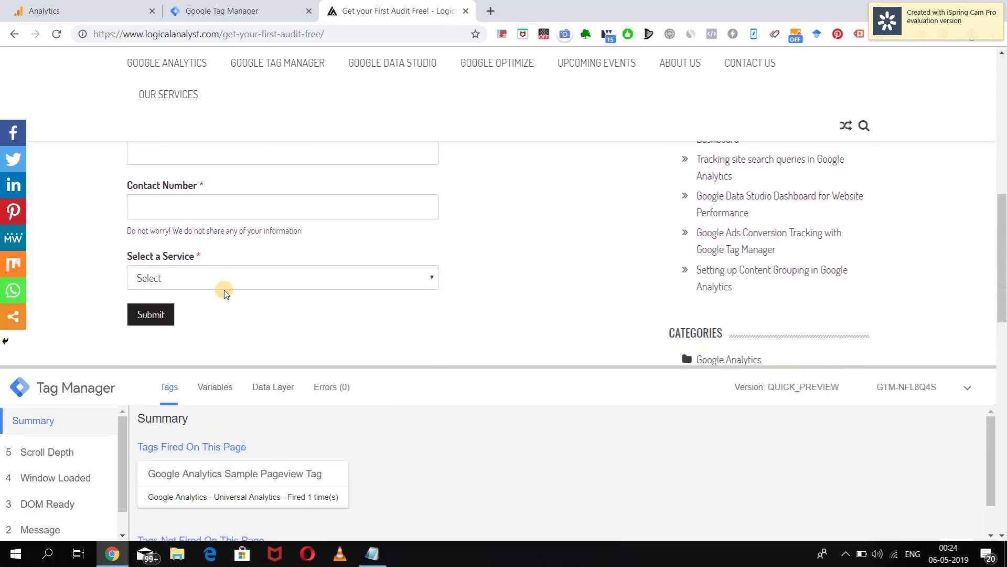
left_click(152, 314)
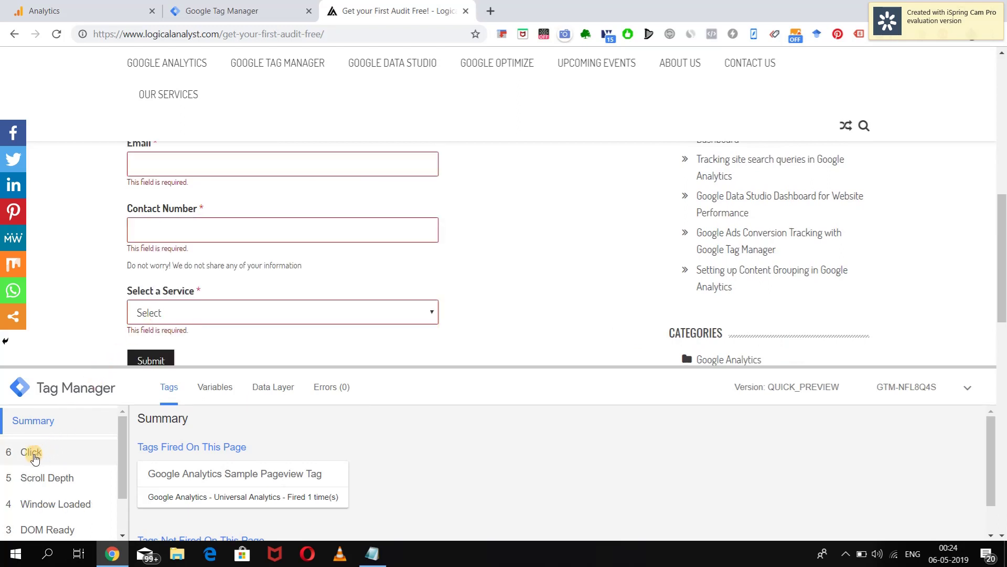
Find Click ID wpforms-submit-335 in the Click event's variables, then go back to Tag Manager.
left_click(32, 454)
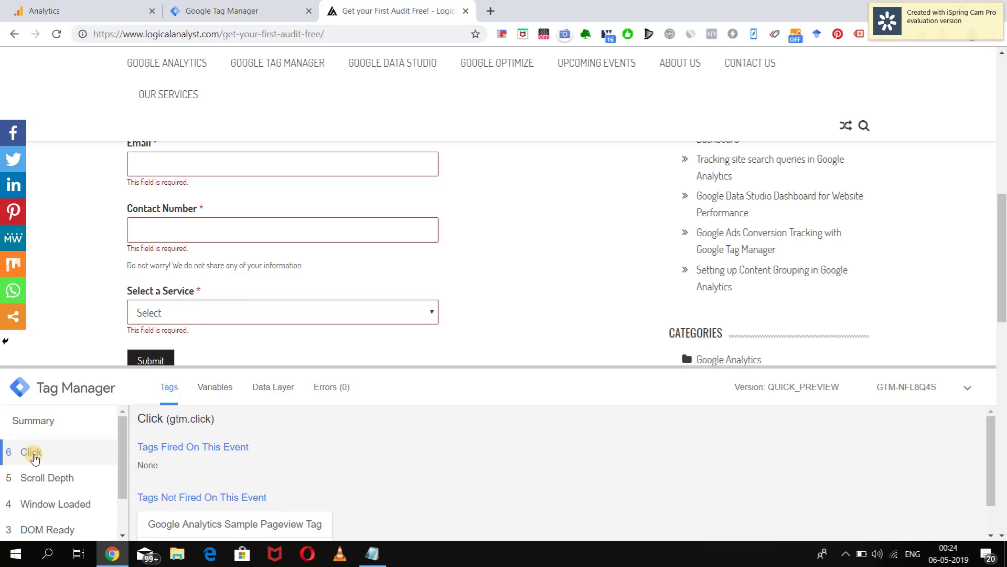
left_click(216, 386)
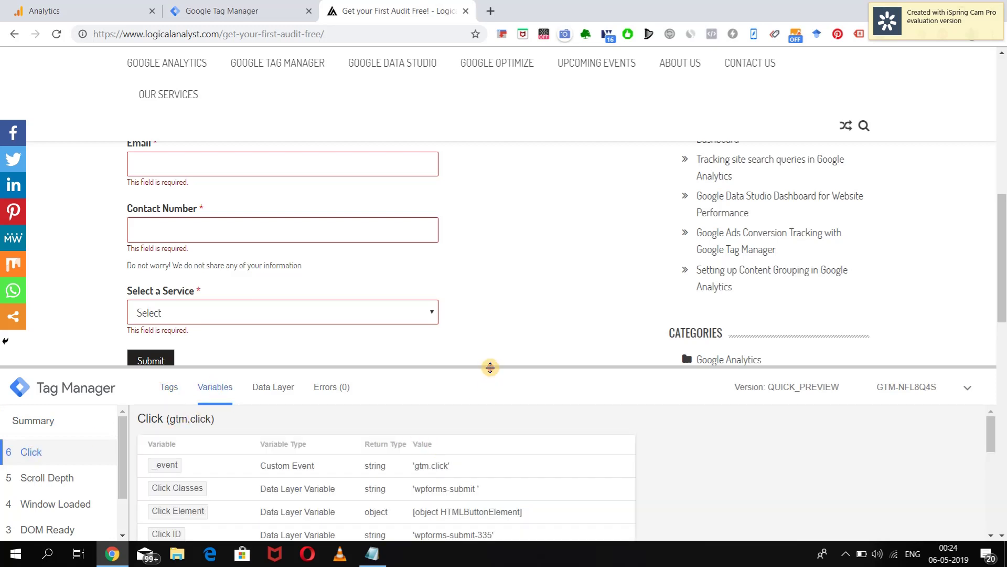
left_click_drag(490, 367, 480, 178)
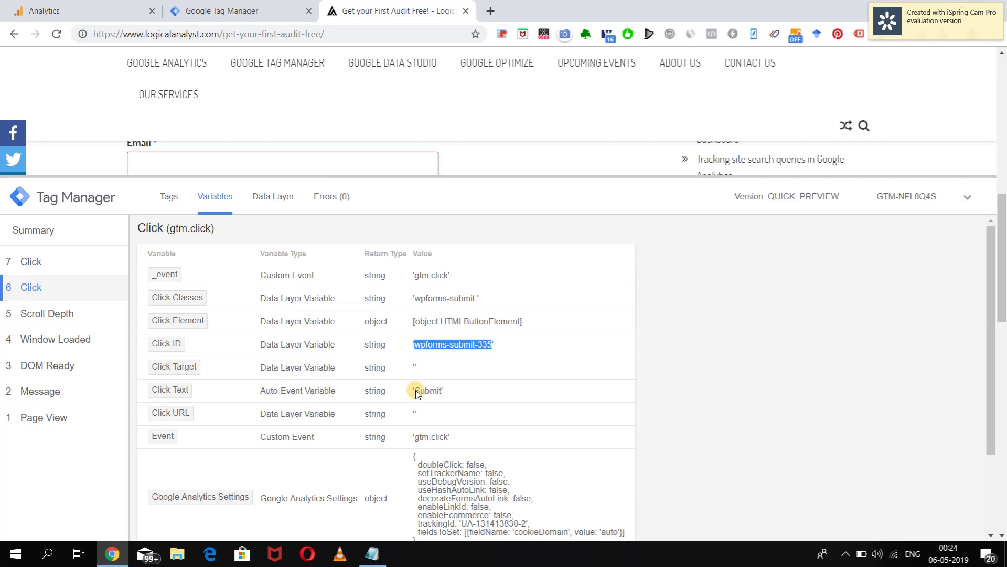
left_click_drag(416, 391, 420, 391)
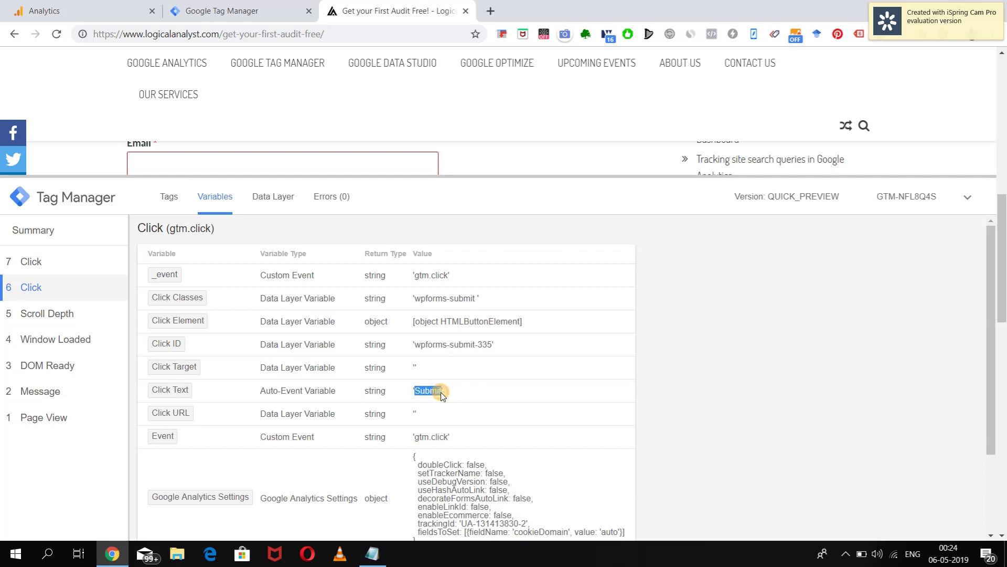
left_click(597, 399)
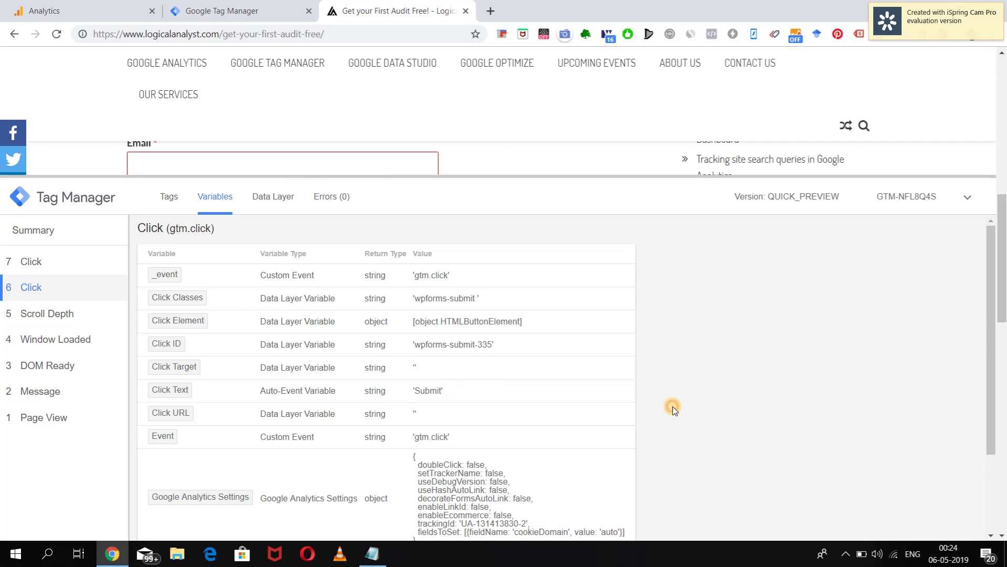
left_click(524, 179)
left_click_drag(503, 177, 494, 388)
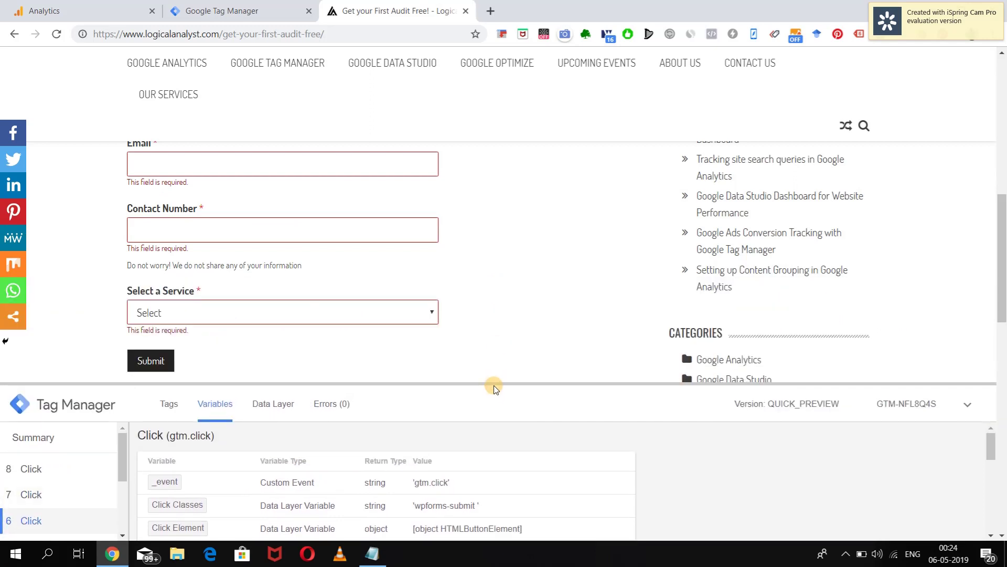
left_click_drag(493, 385, 483, 258)
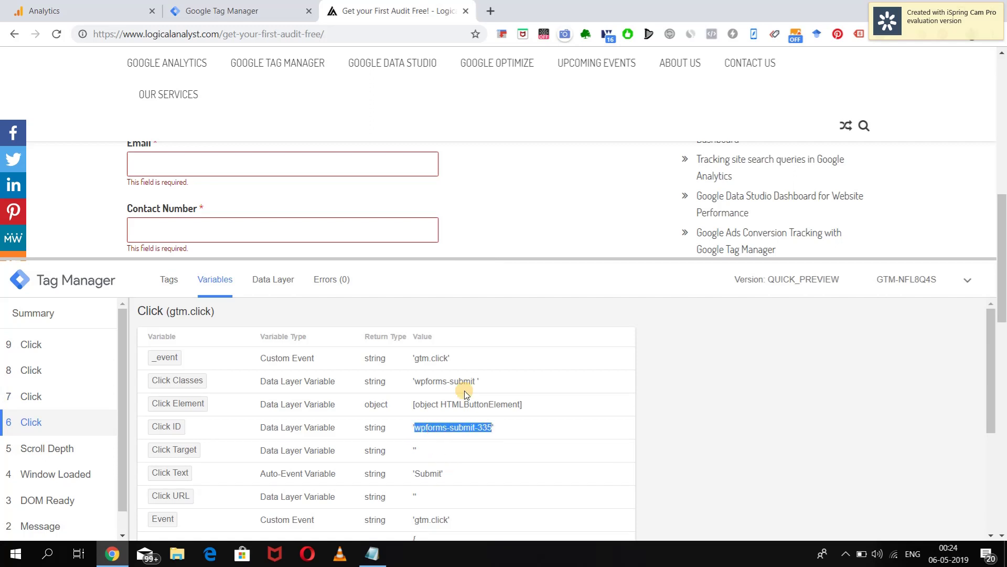
key("ctrl+shift+Tab")
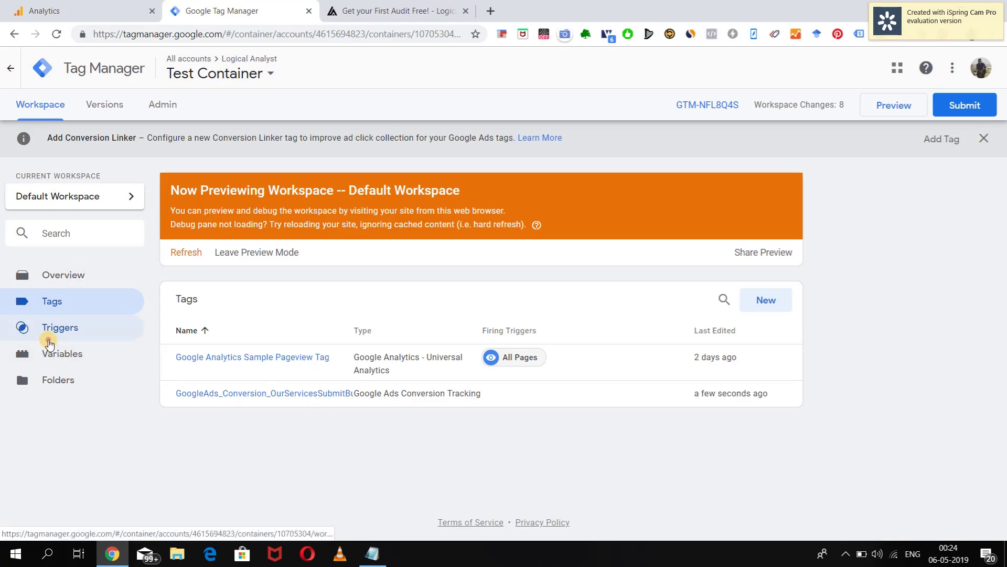
Create a new trigger named OurServices_Conversion.
left_click(47, 328)
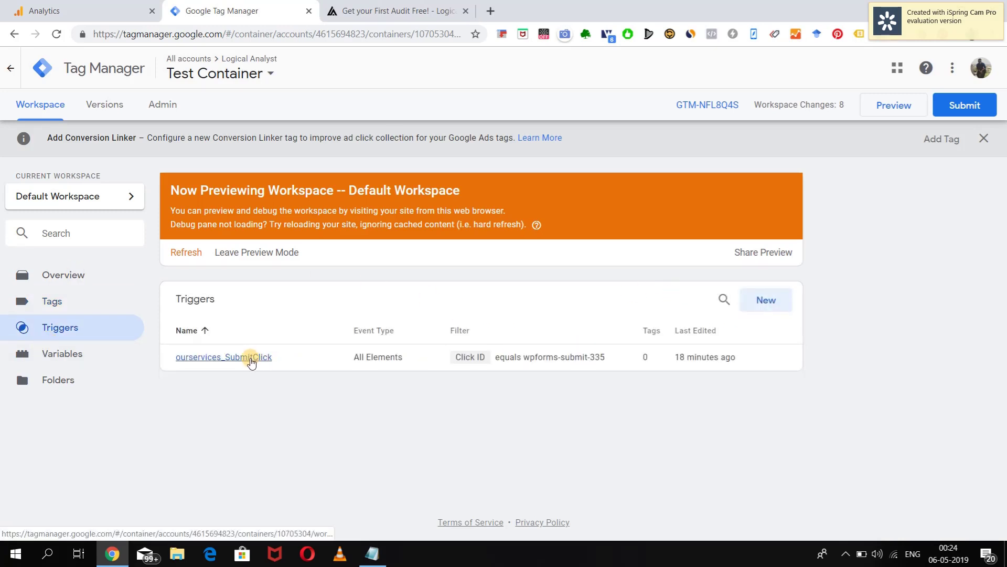
left_click(757, 300)
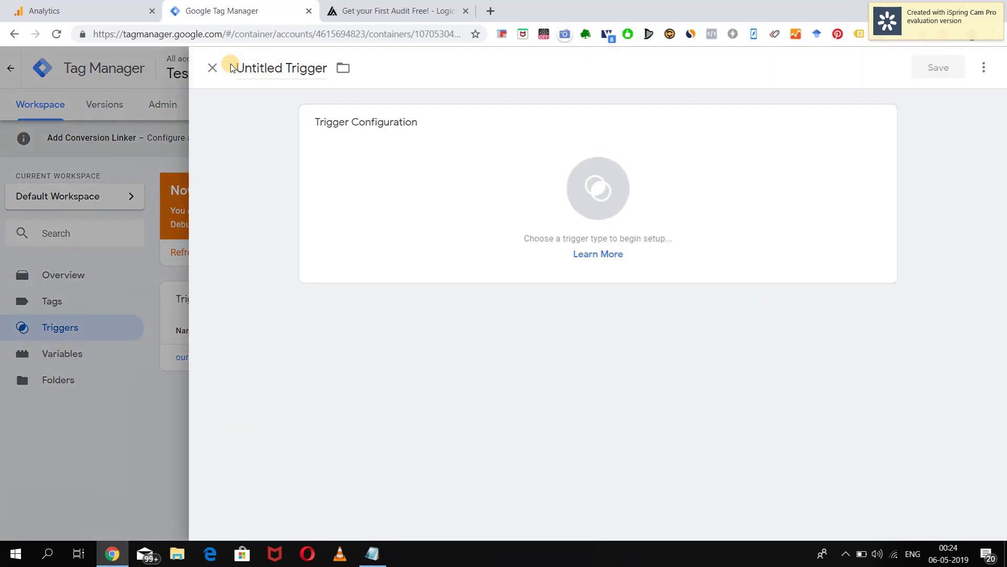
left_click(248, 68)
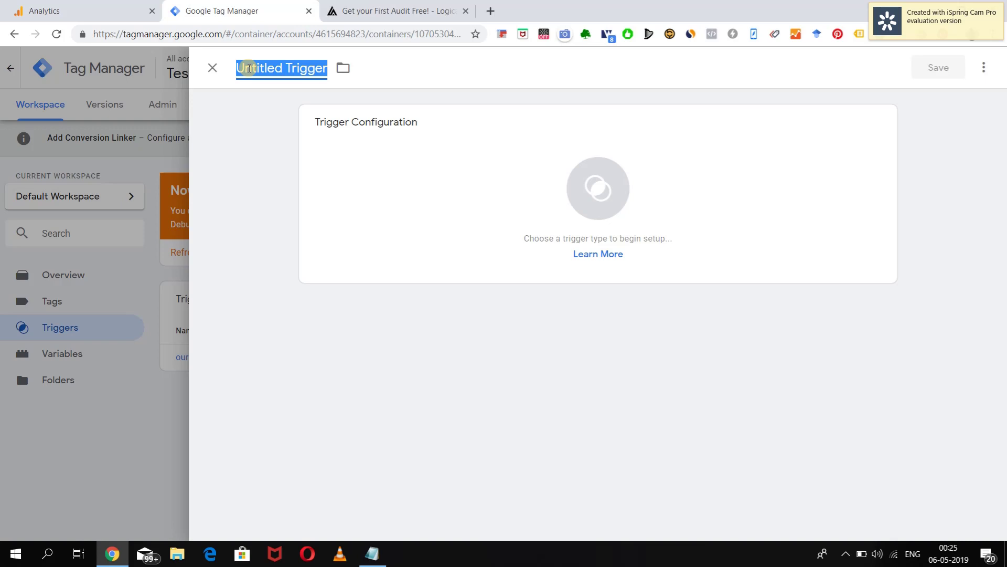
type("Oure")
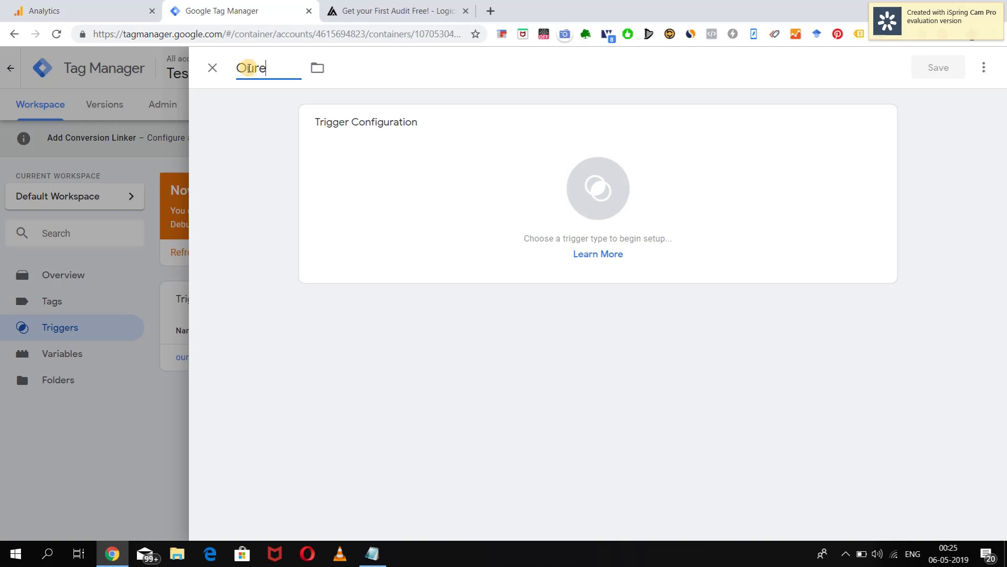
type("Services")
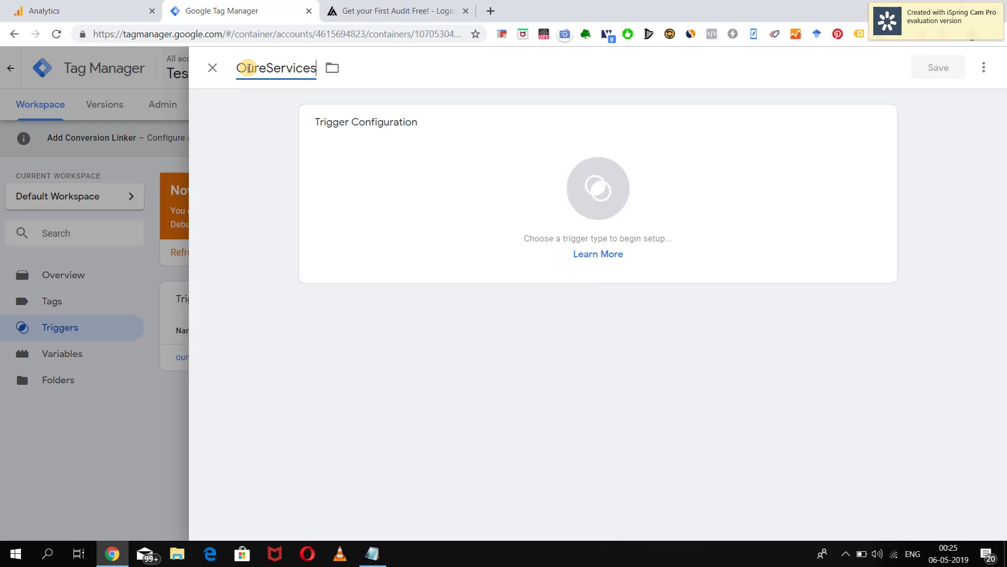
type("_Conversion")
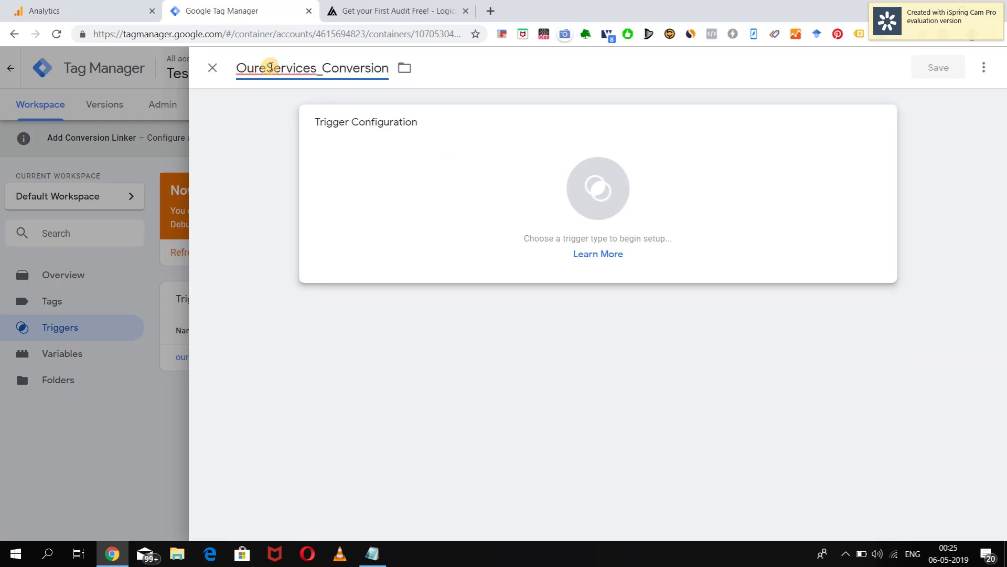
left_click(264, 67)
key("BackSpace")
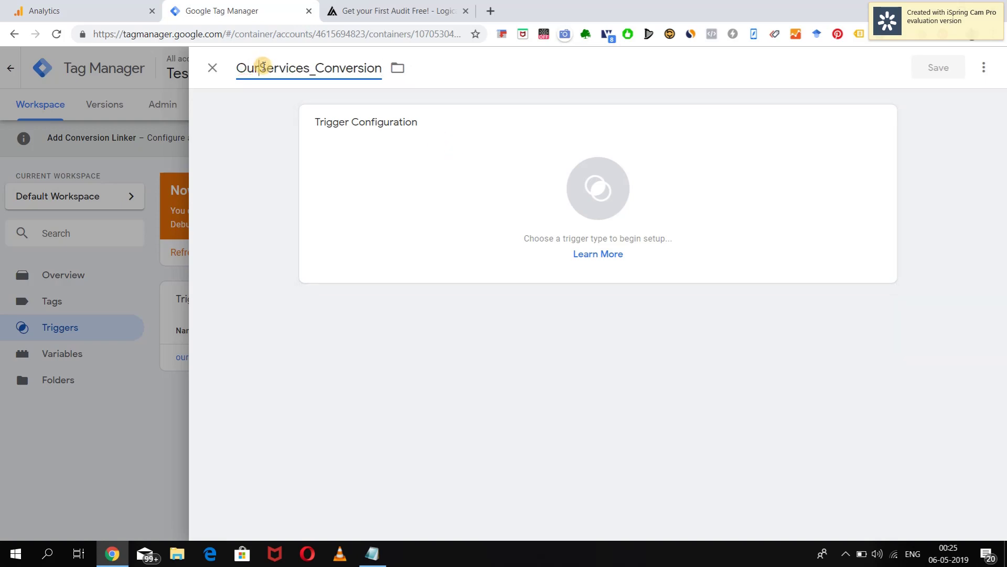
Make it a Click - All Elements trigger on some clicks where Click ID equals wpforms-submit-335, and save.
left_click(601, 207)
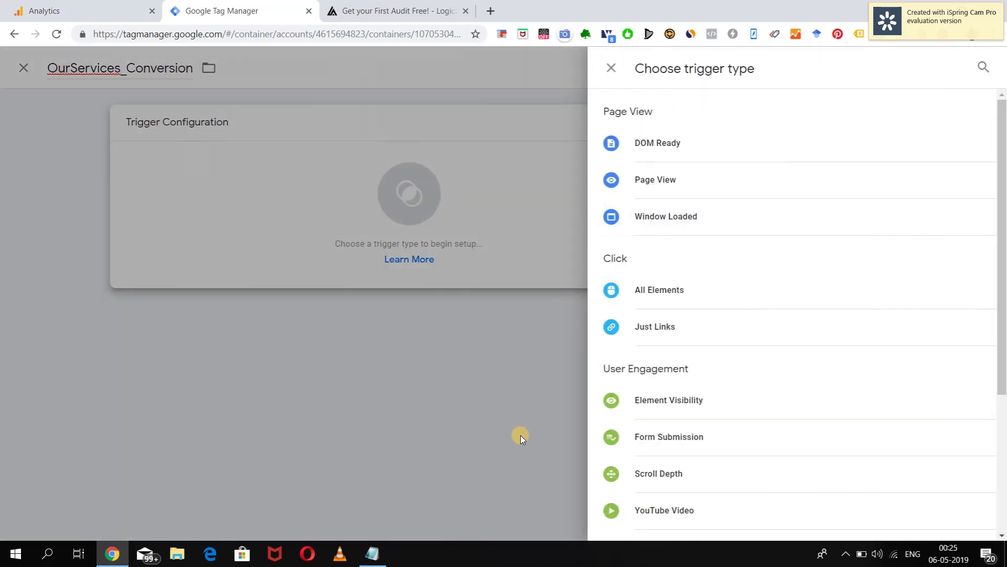
left_click(659, 292)
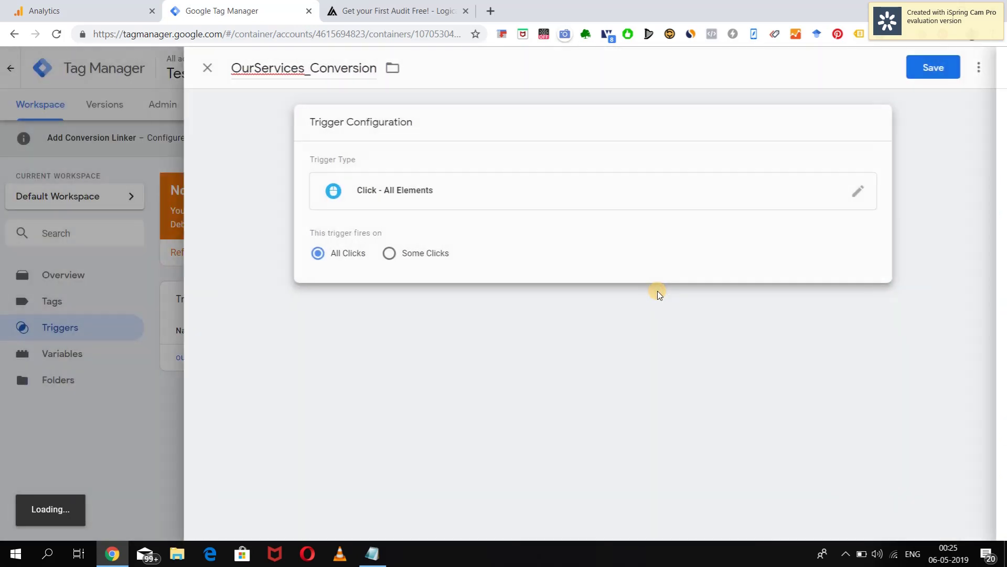
left_click(397, 257)
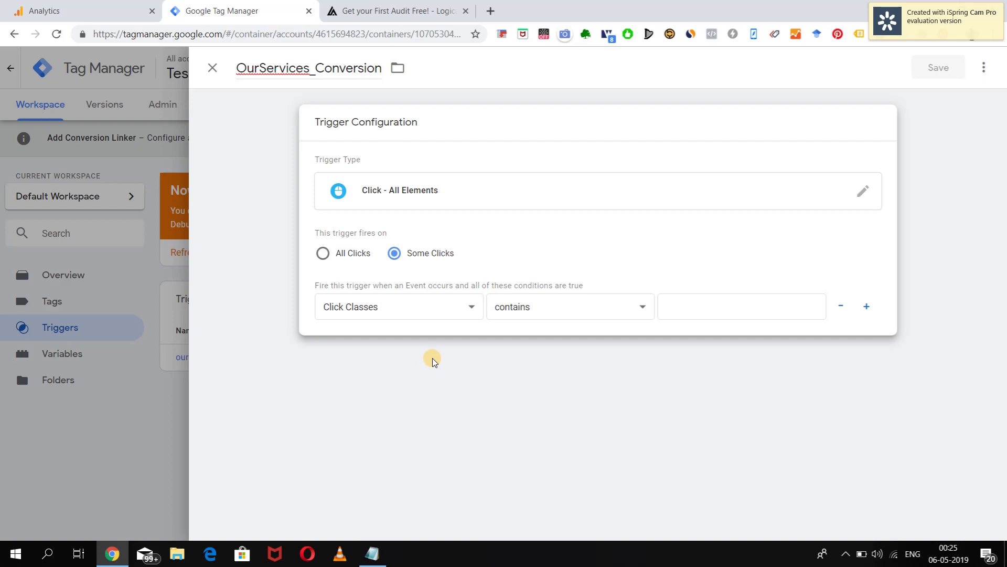
left_click(458, 308)
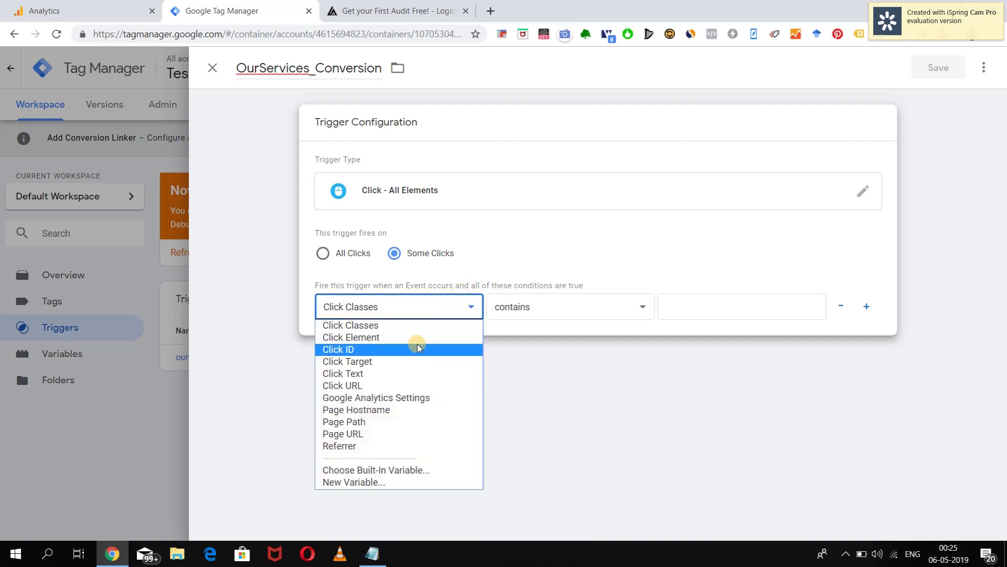
left_click(407, 356)
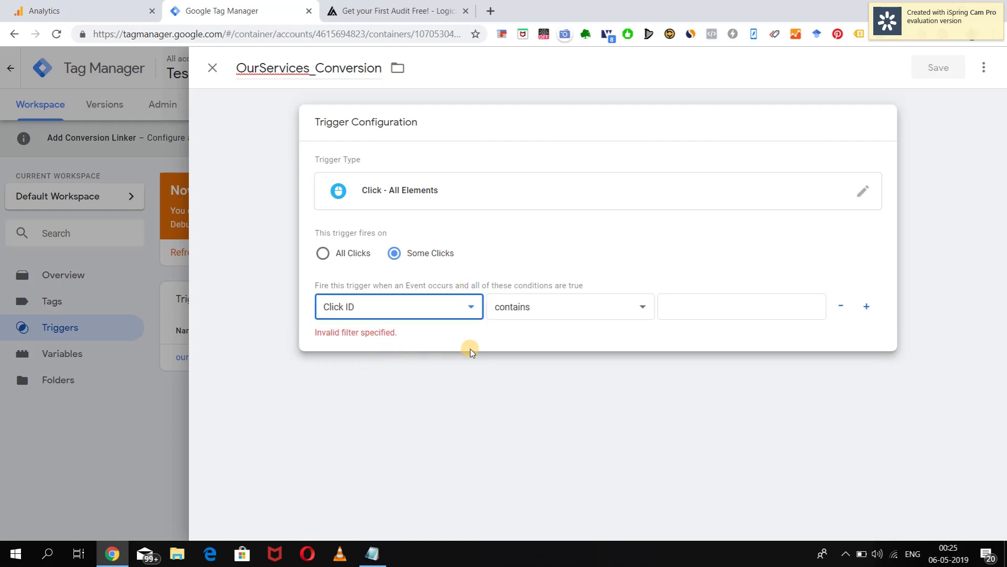
left_click(609, 304)
left_click(590, 325)
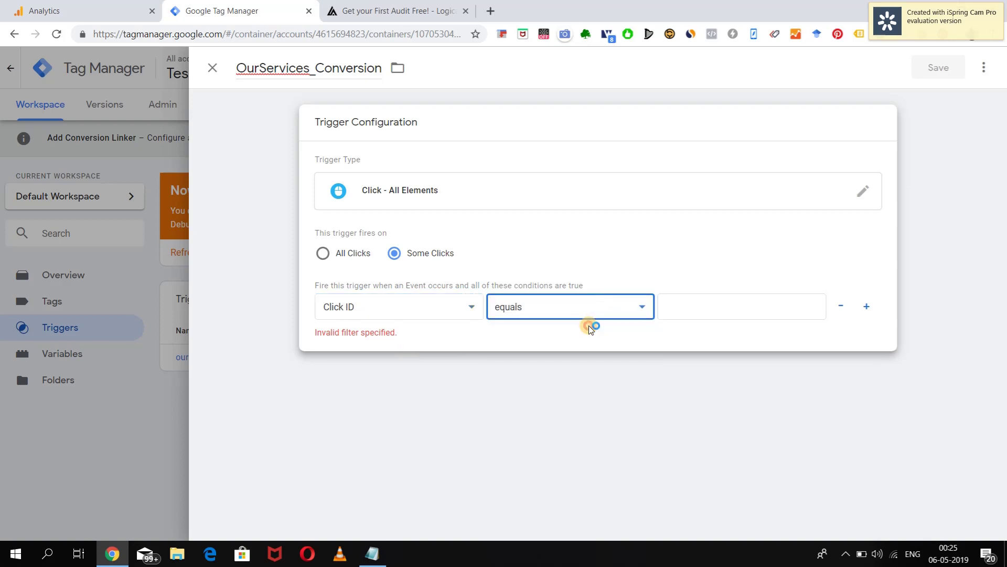
left_click(678, 308)
type("wpforms-submit-335")
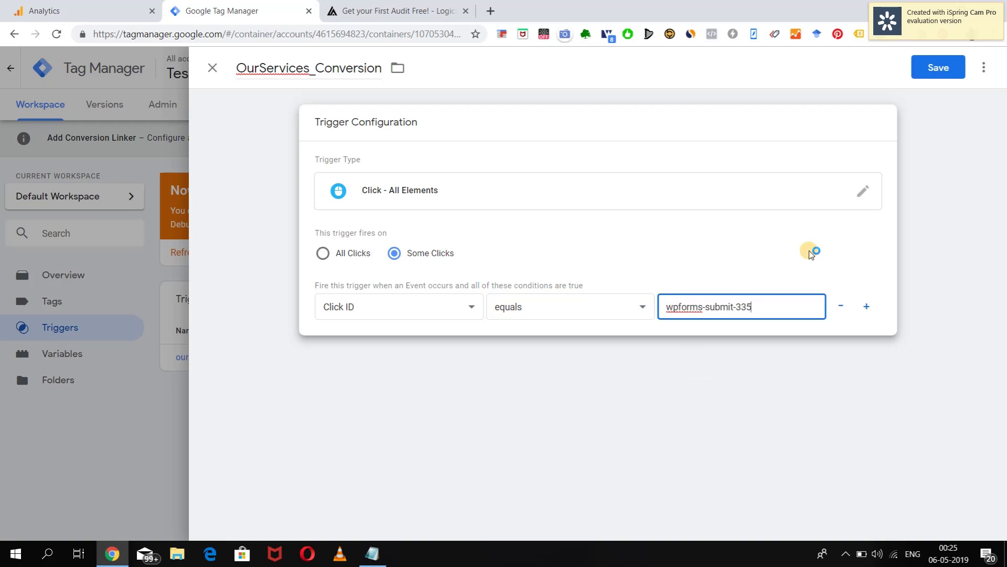
left_click(934, 71)
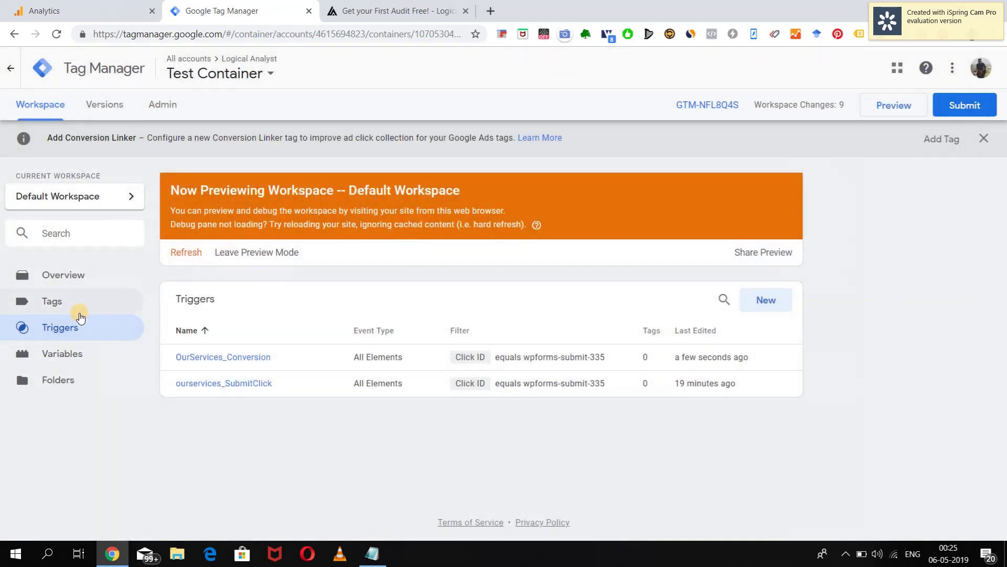
left_click(64, 302)
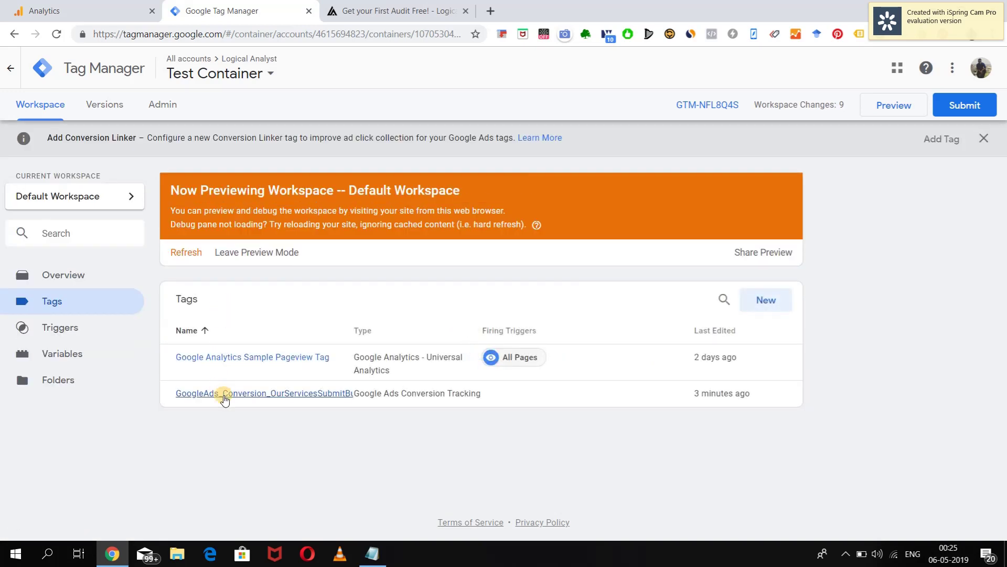
Attach OurServices_Conversion to the Google Ads conversion tag, save, and refresh the preview.
left_click(225, 397)
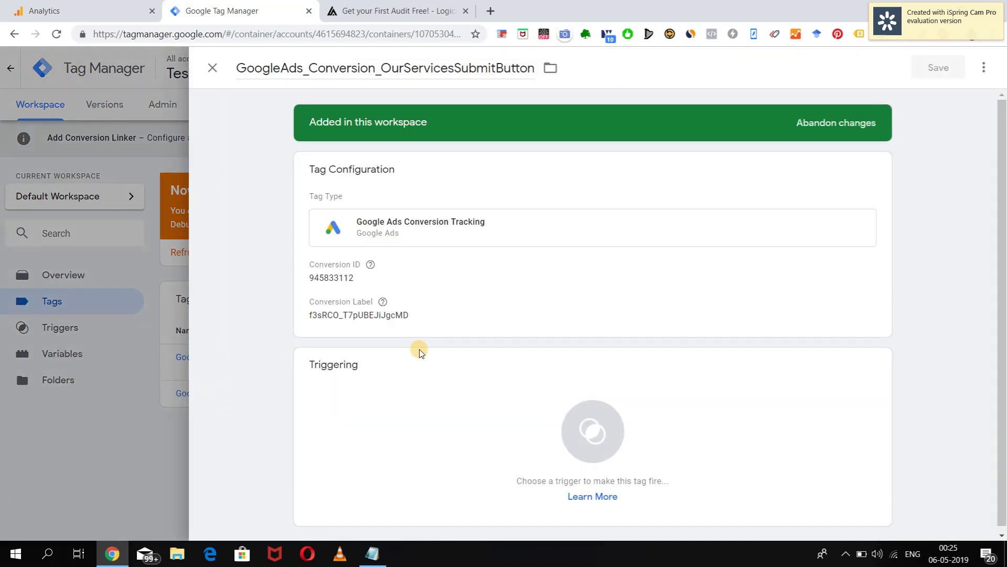
left_click(599, 417)
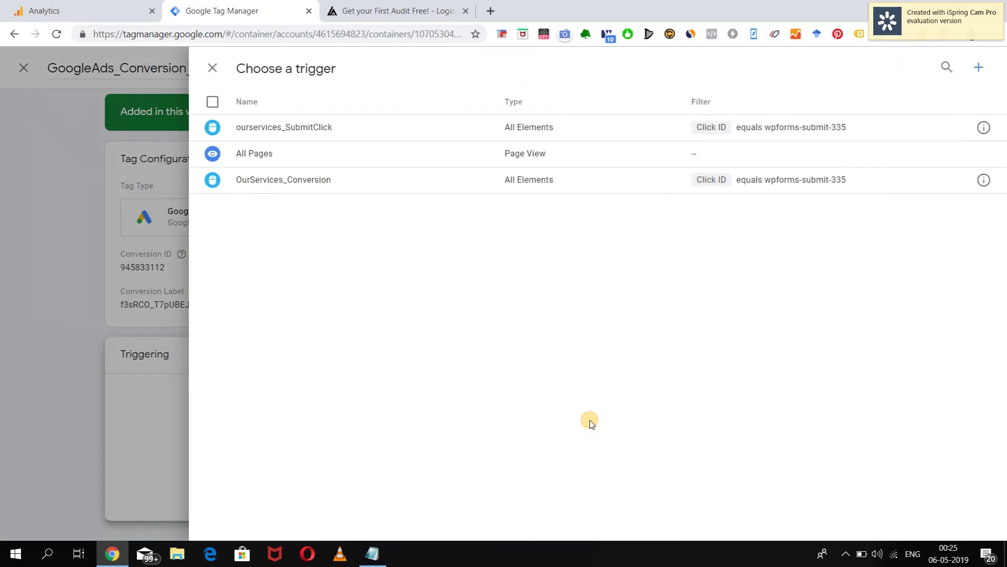
left_click(313, 180)
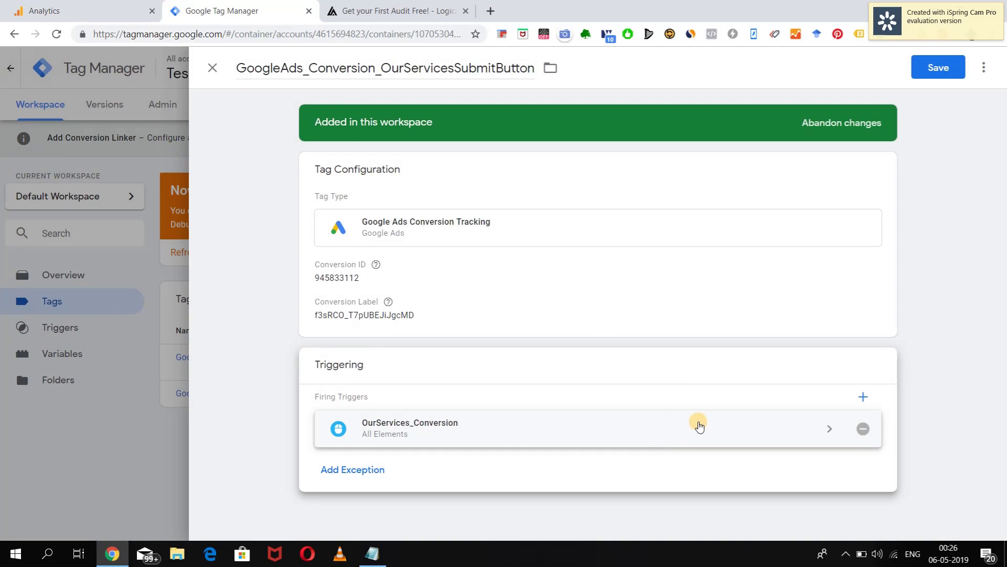
left_click(937, 68)
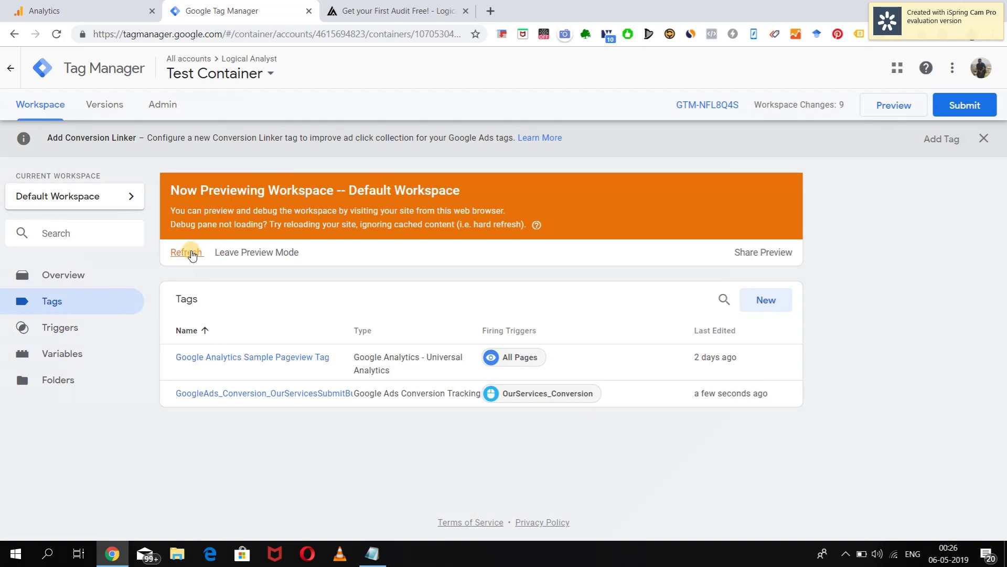
left_click(188, 251)
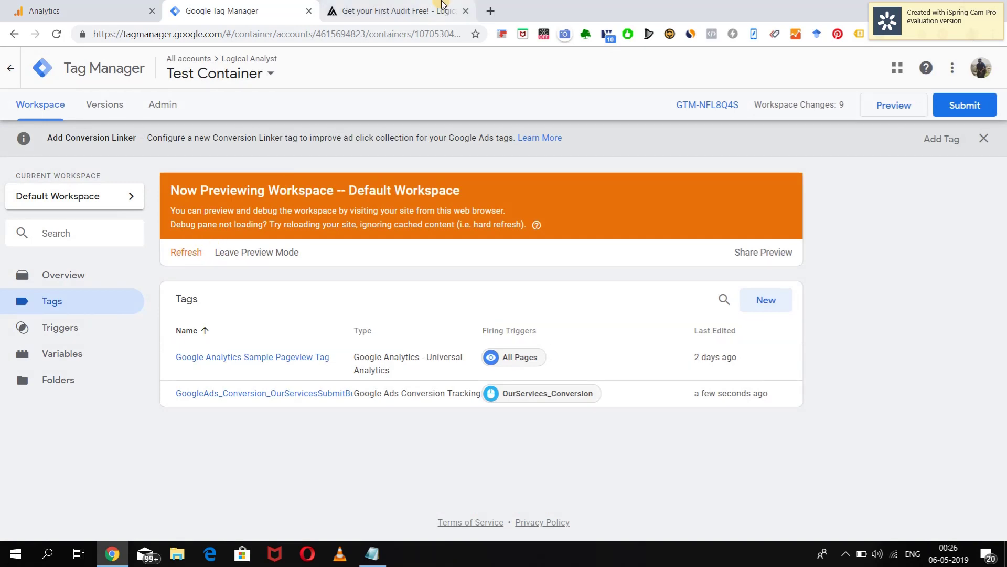
left_click(394, 11)
Reload the audit page and fill in a test first and last name, e-mail and contact number.
left_click(57, 34)
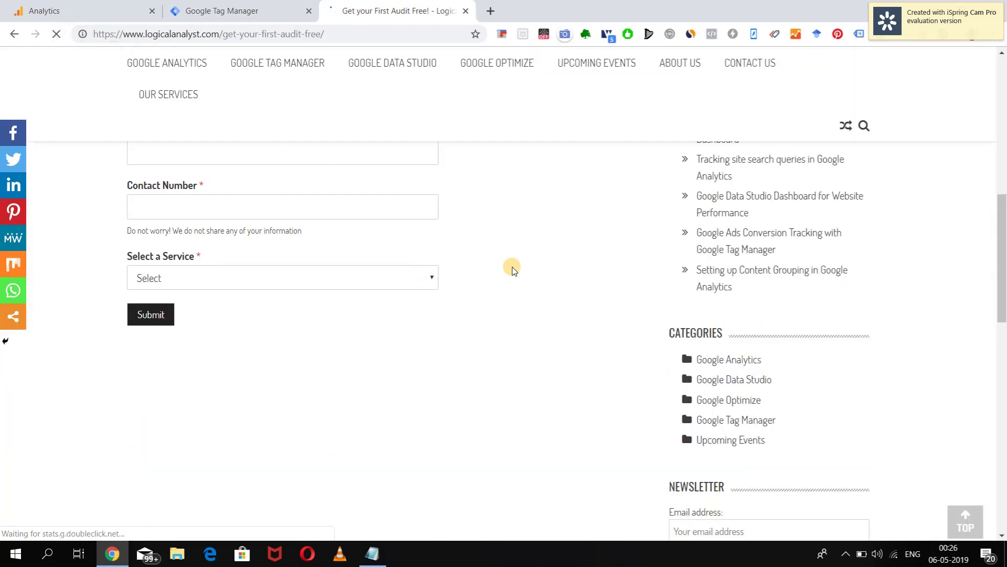
scroll(513, 267, "up", 1)
scroll(512, 266, "up", 1)
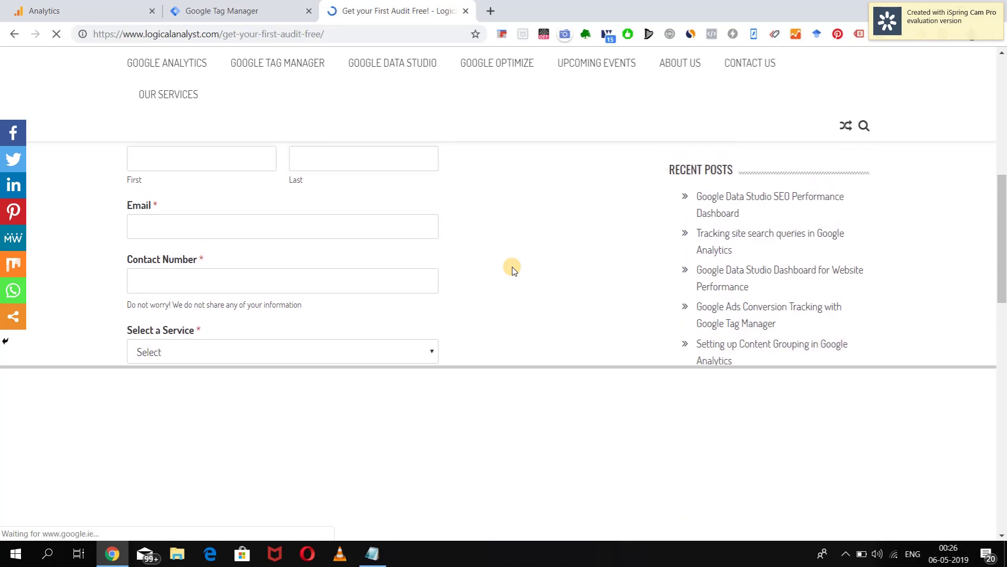
scroll(513, 267, "up", 1)
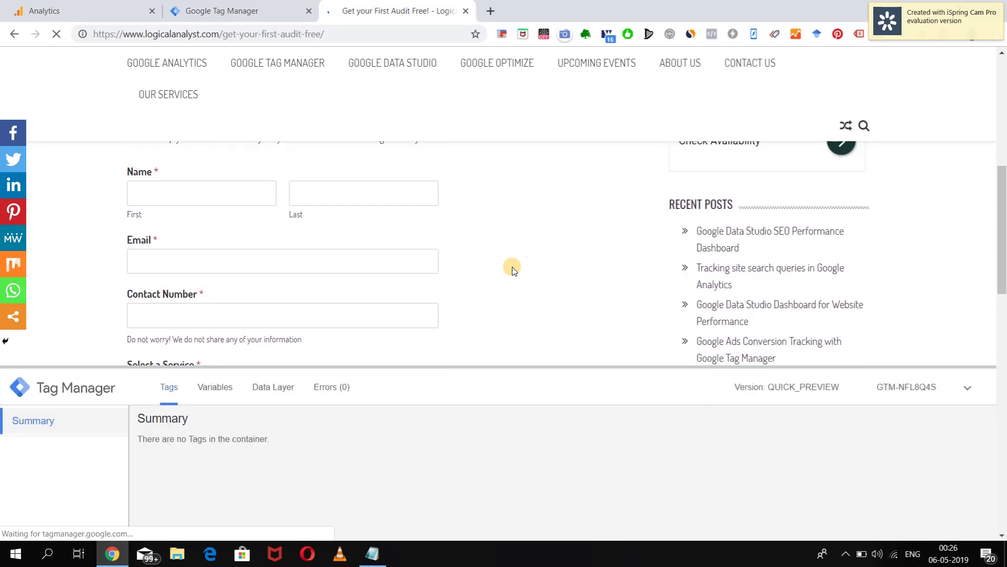
scroll(512, 267, "down", 1)
scroll(512, 267, "up", 1)
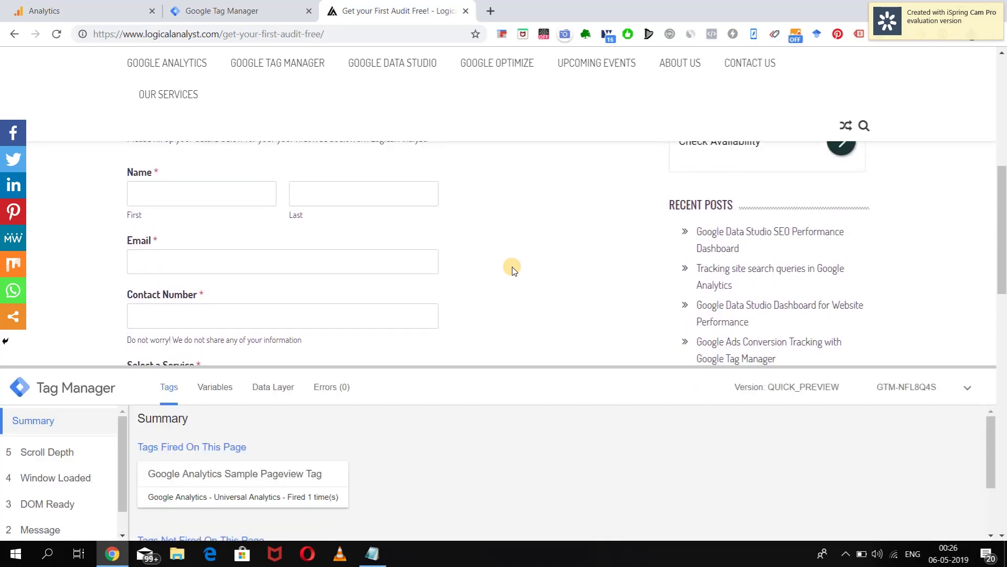
left_click(196, 194)
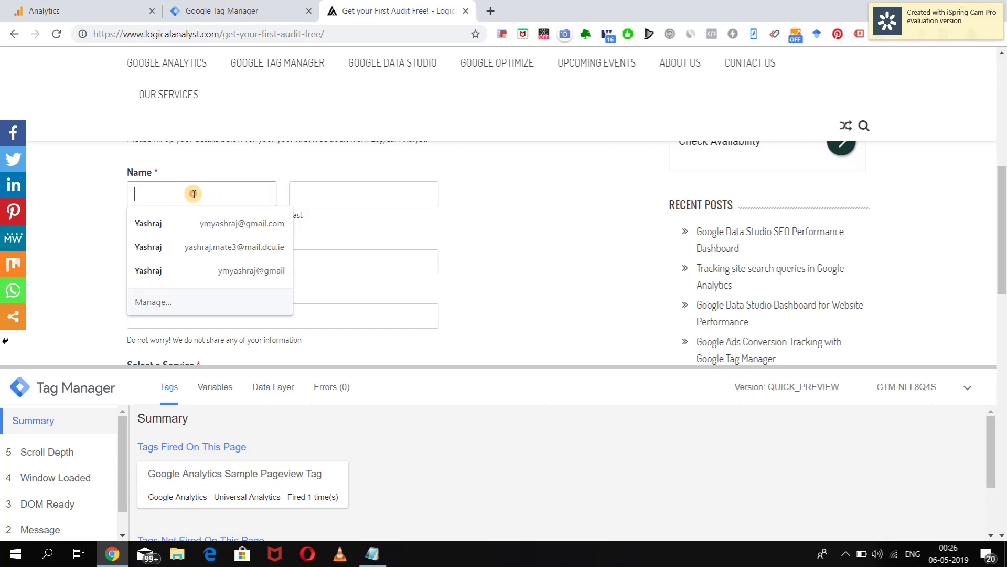
key("Tab")
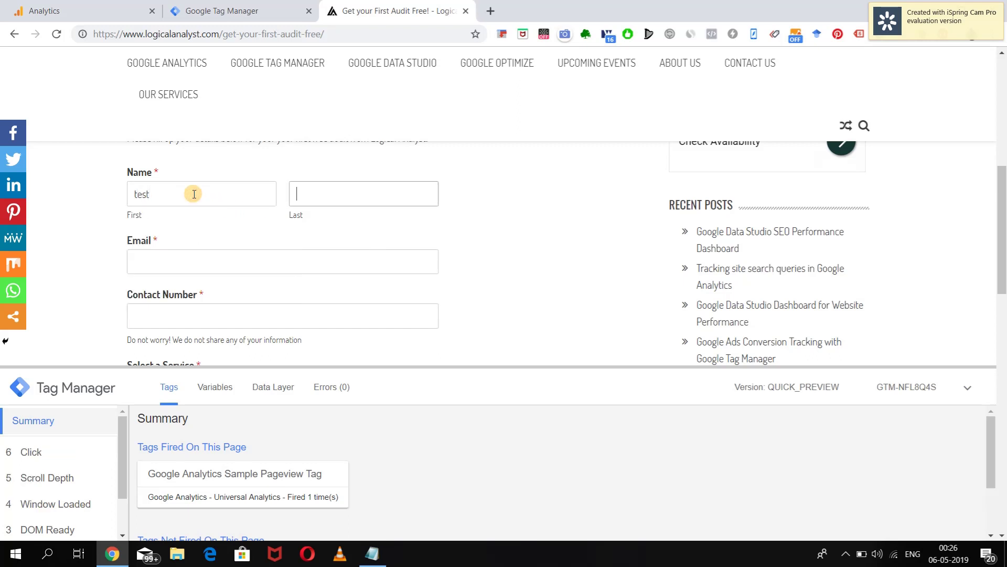
key("Tab")
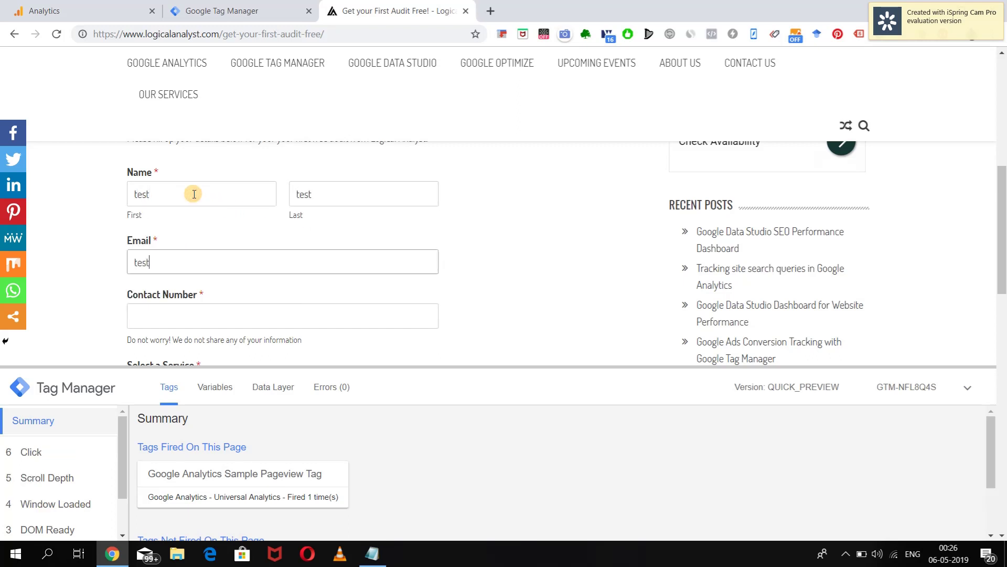
key("Tab")
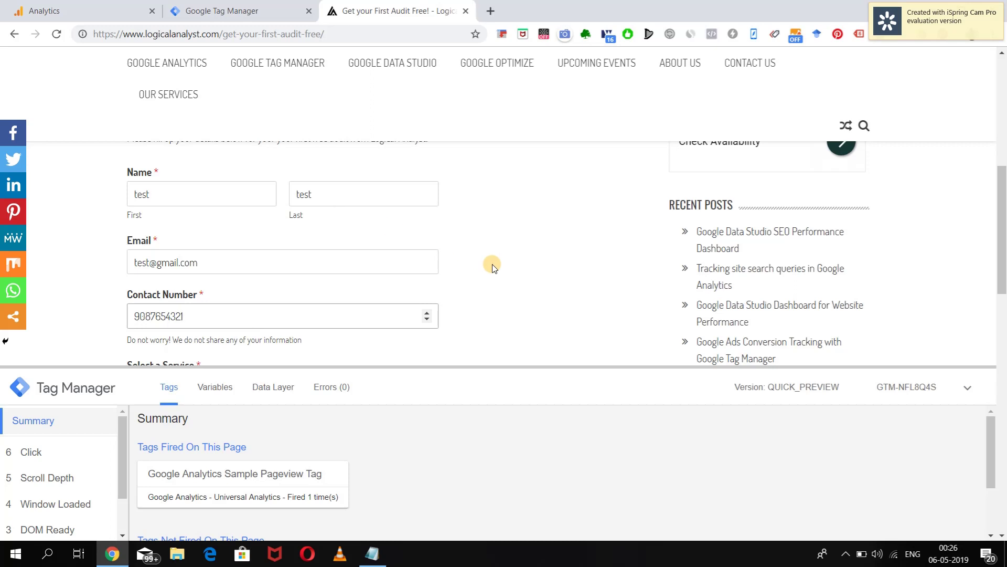
Choose Google Analytics Audit as the service and submit the form.
scroll(490, 263, "down", 1)
left_click(392, 313)
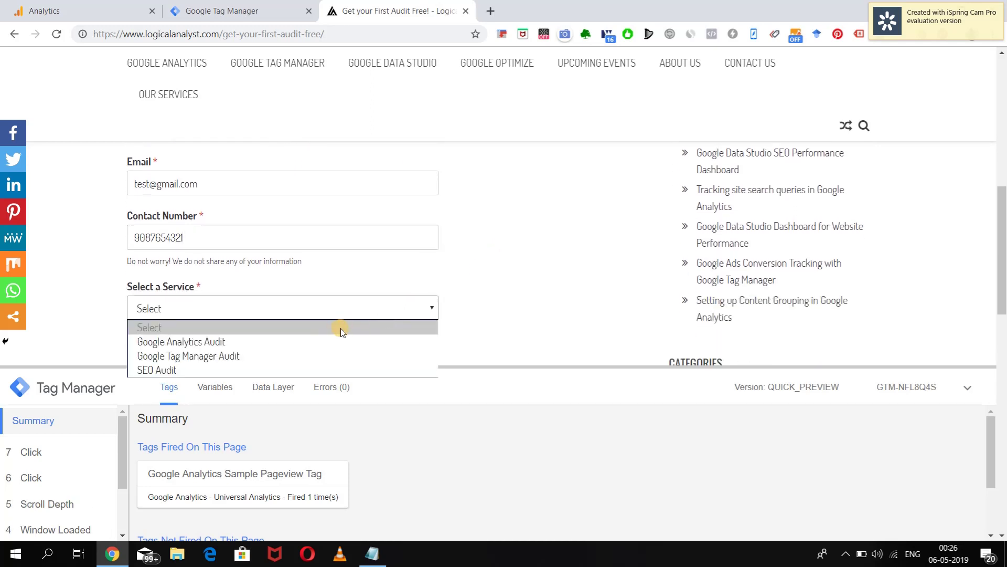
left_click(324, 338)
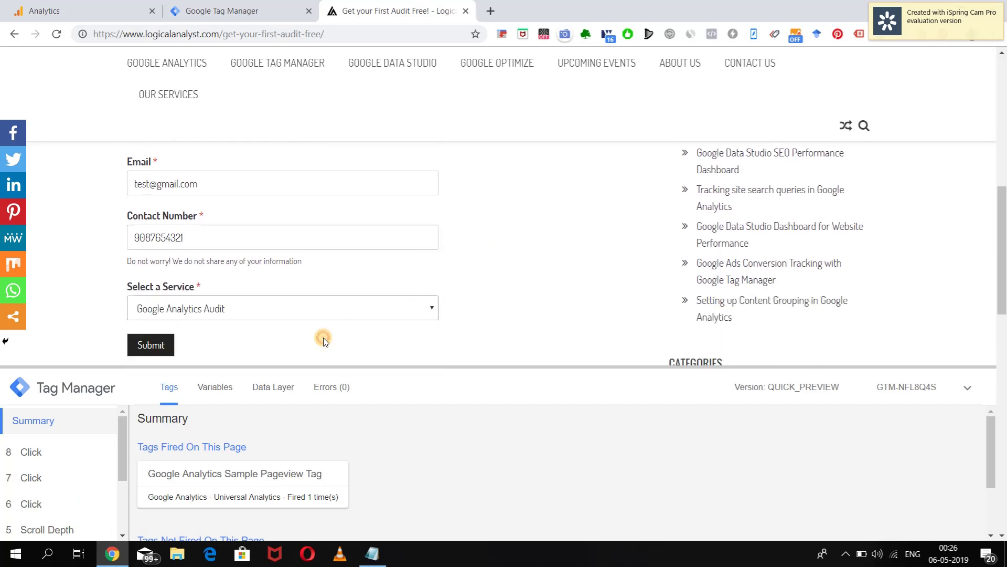
left_click(162, 346)
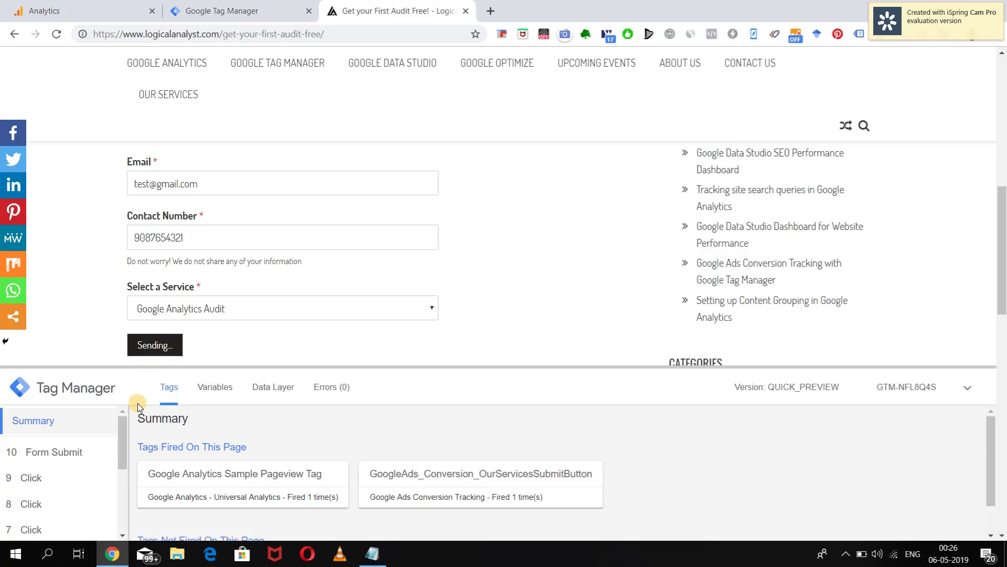
In event 9 Click, check the fired tag's Conversion ID and its wpforms-submit-335 Click ID trigger.
left_click(30, 475)
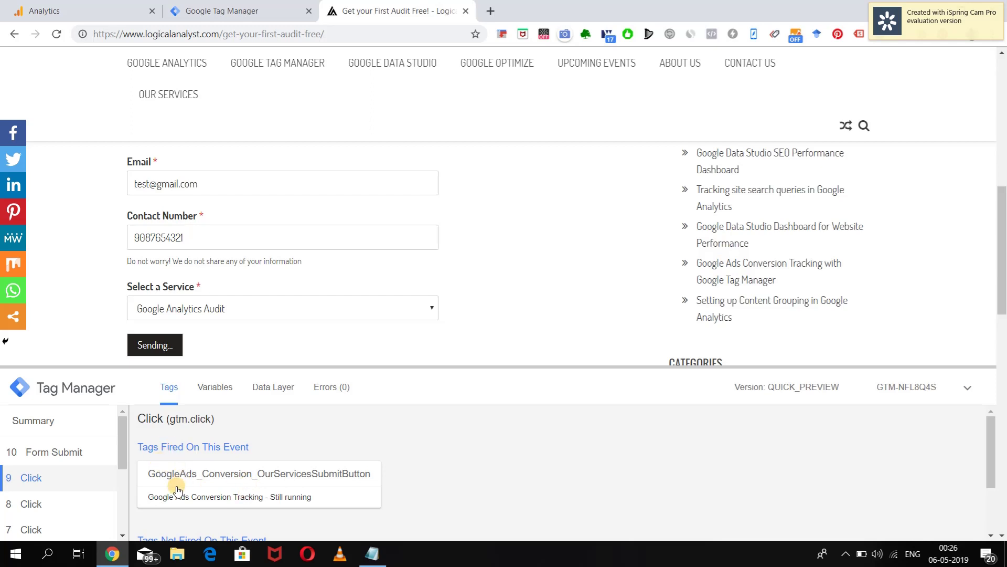
left_click(280, 487)
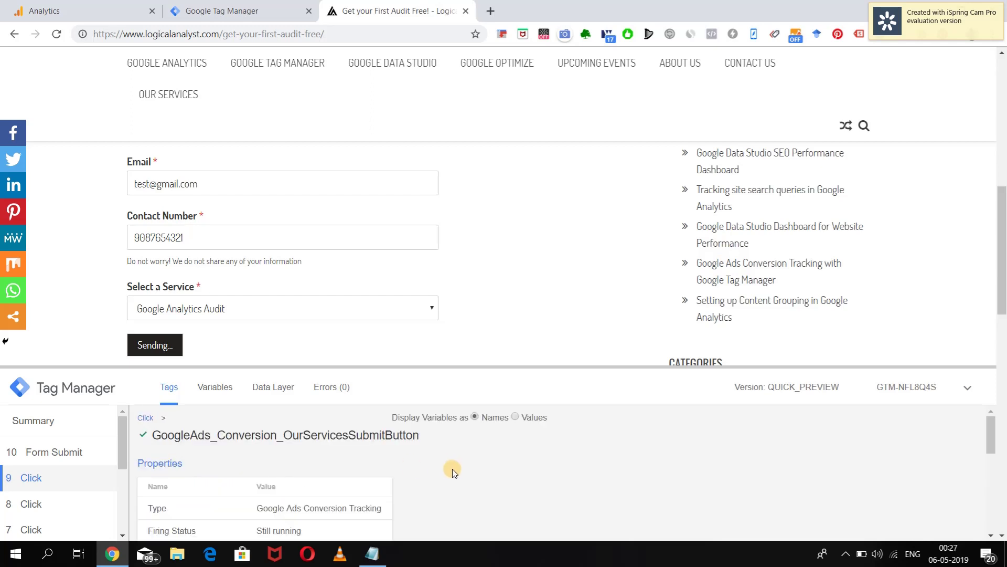
scroll(457, 473, "down", 3)
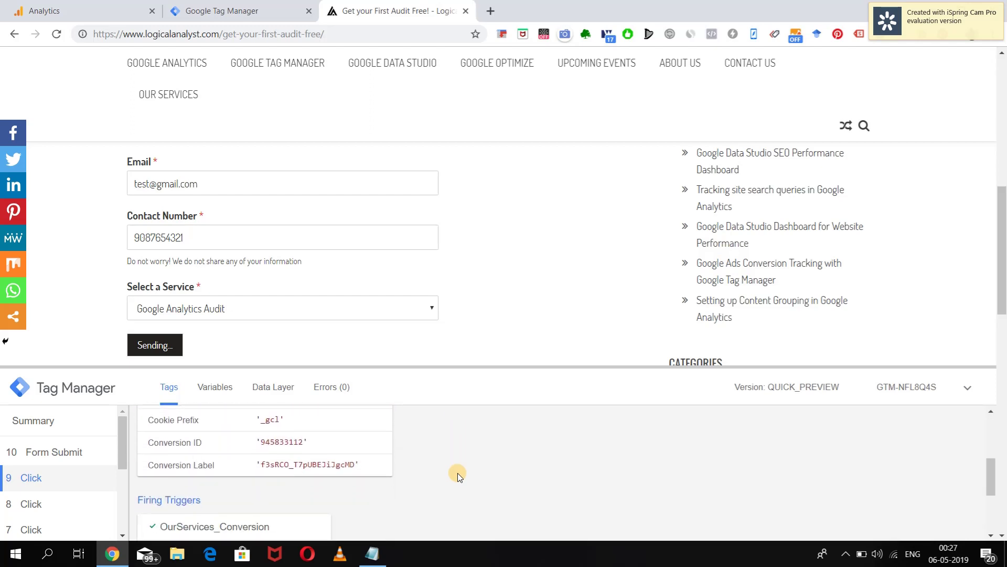
scroll(457, 474, "up", 1)
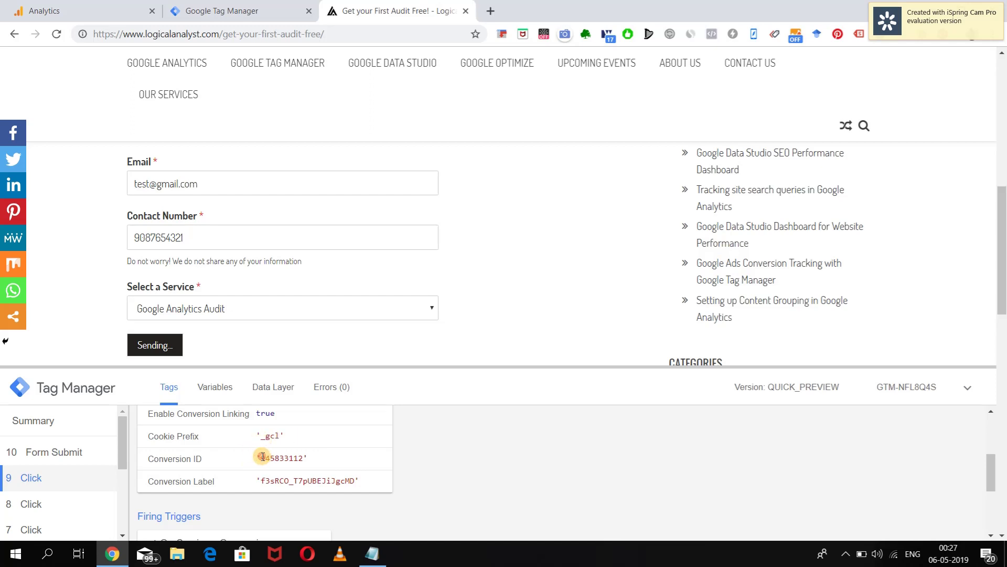
left_click_drag(263, 456, 356, 482)
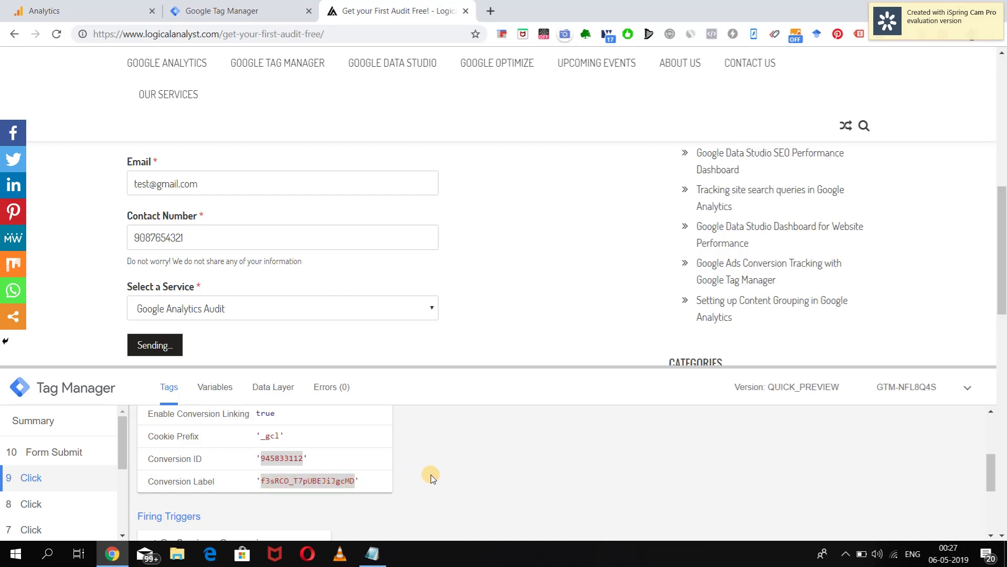
scroll(431, 474, "down", 3)
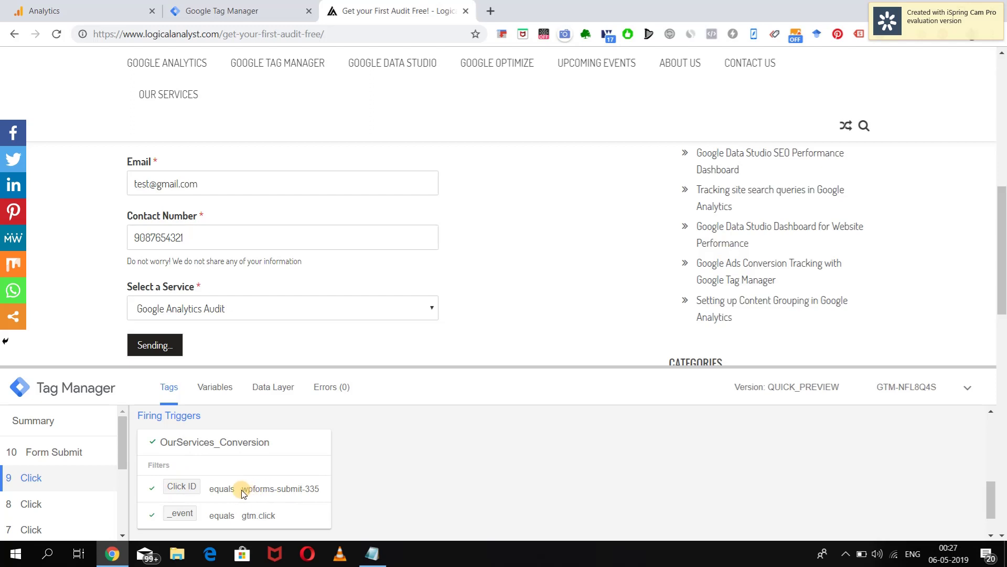
left_click_drag(241, 490, 318, 492)
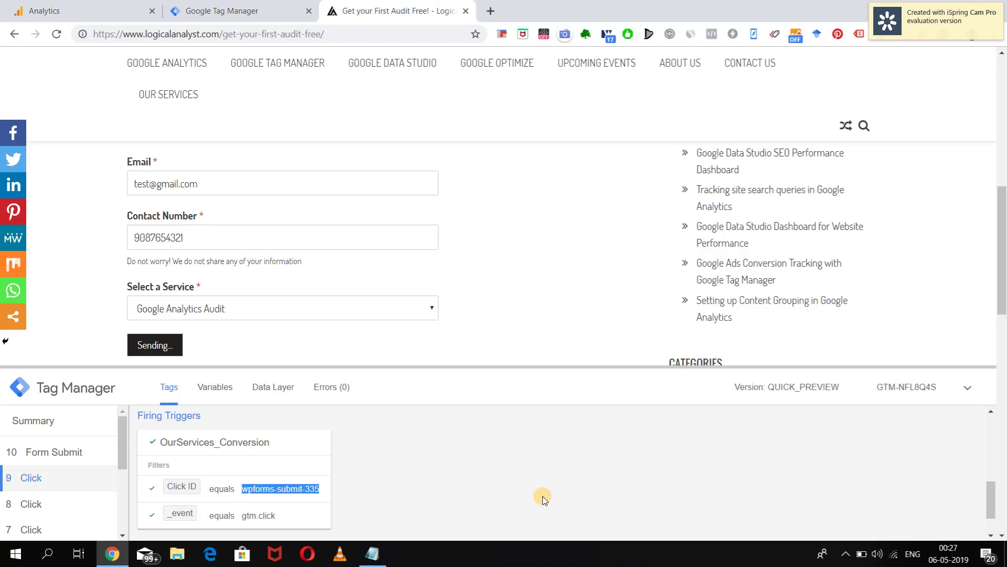
scroll(543, 496, "up", 5)
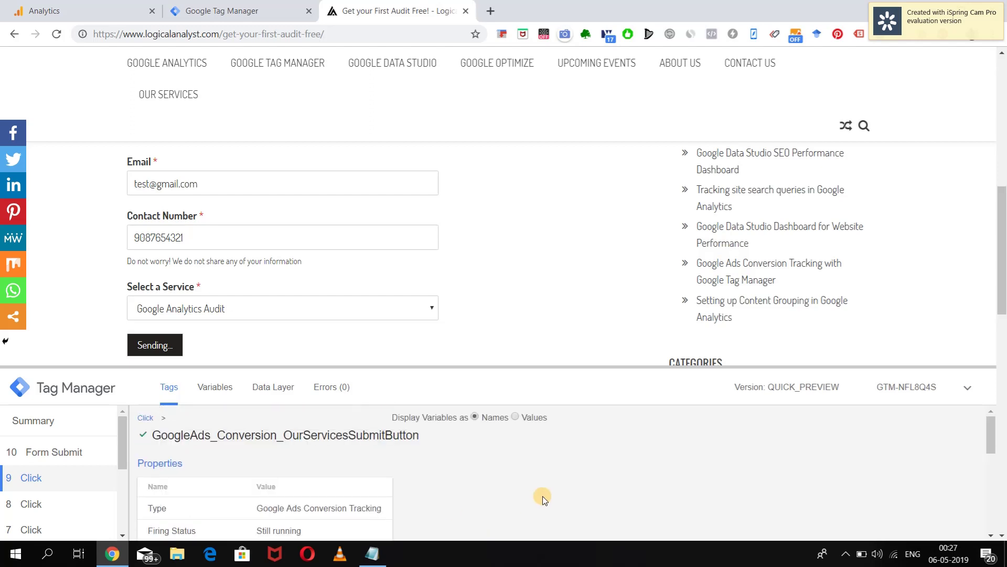
scroll(543, 496, "down", 5)
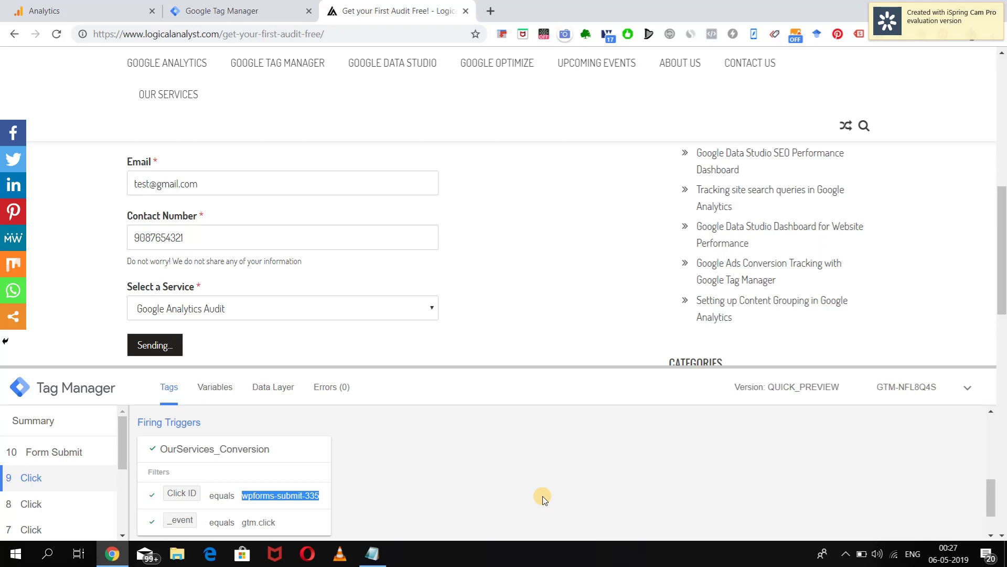
left_click(221, 6)
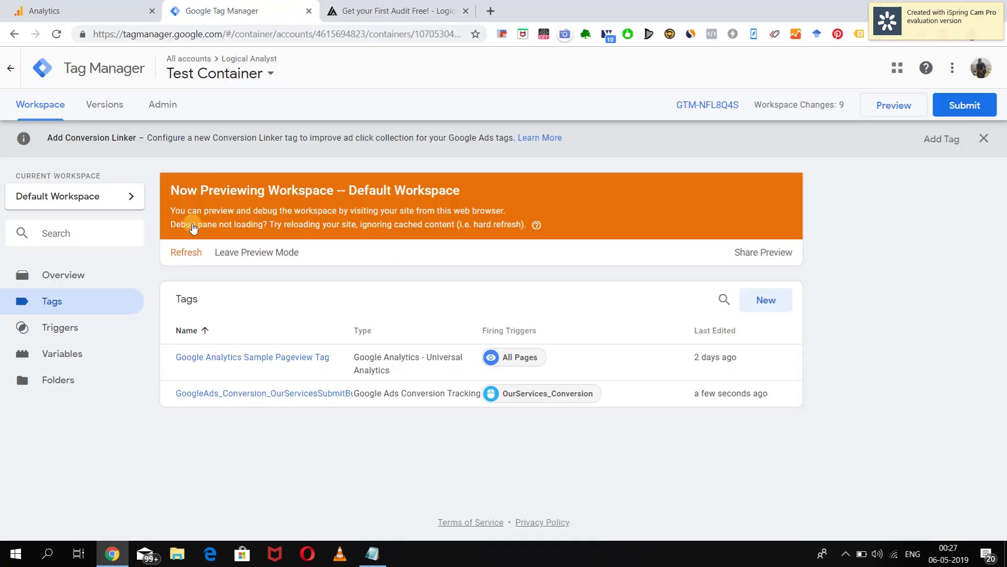
Submit the workspace as version 'Google Ads conversion Tag Created' with no description and publish it.
left_click(965, 105)
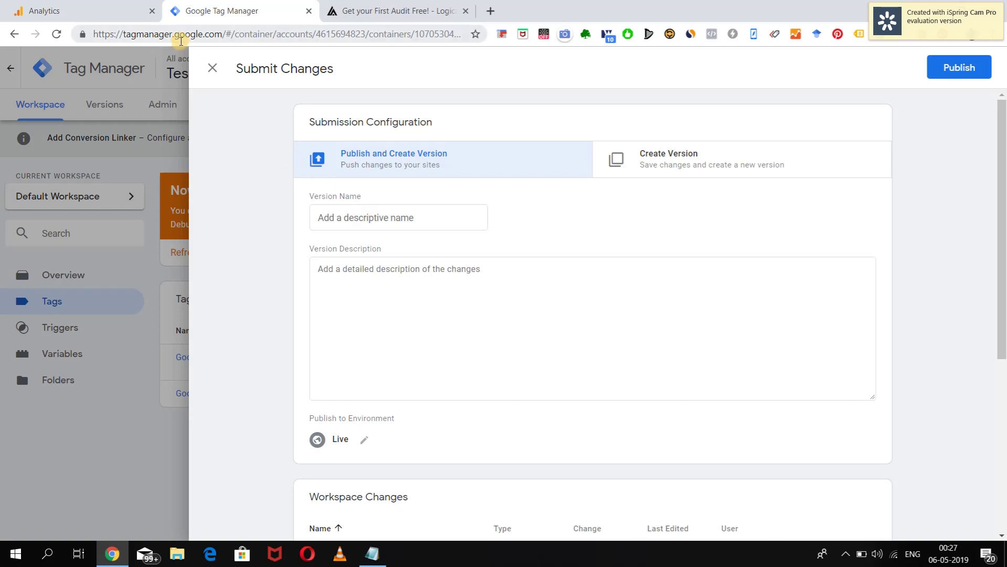
left_click(351, 216)
type("Googl")
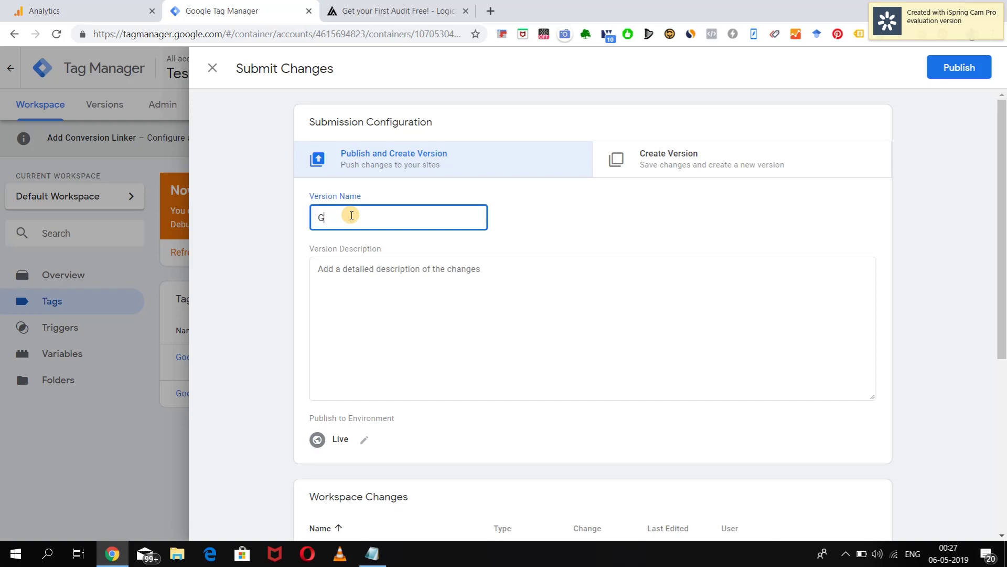
key("BackSpace")
type("le Ads cOnversion Tag ")
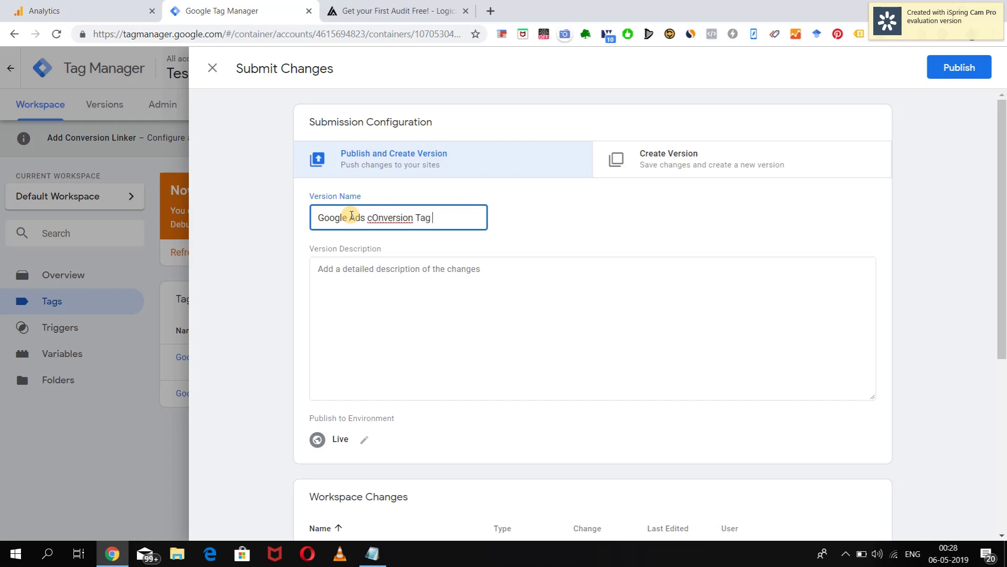
type("Created")
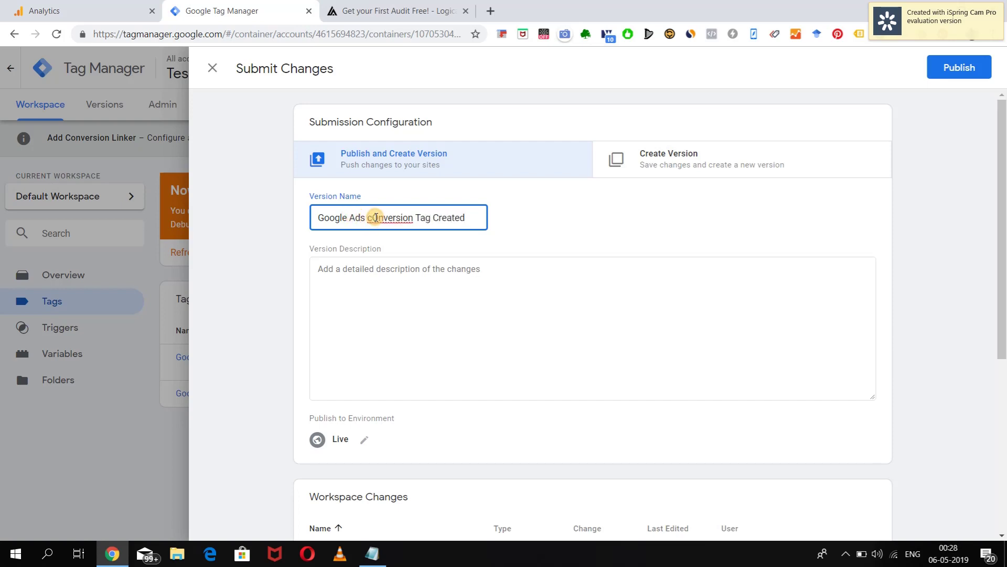
left_click(375, 218)
key("BackSpace")
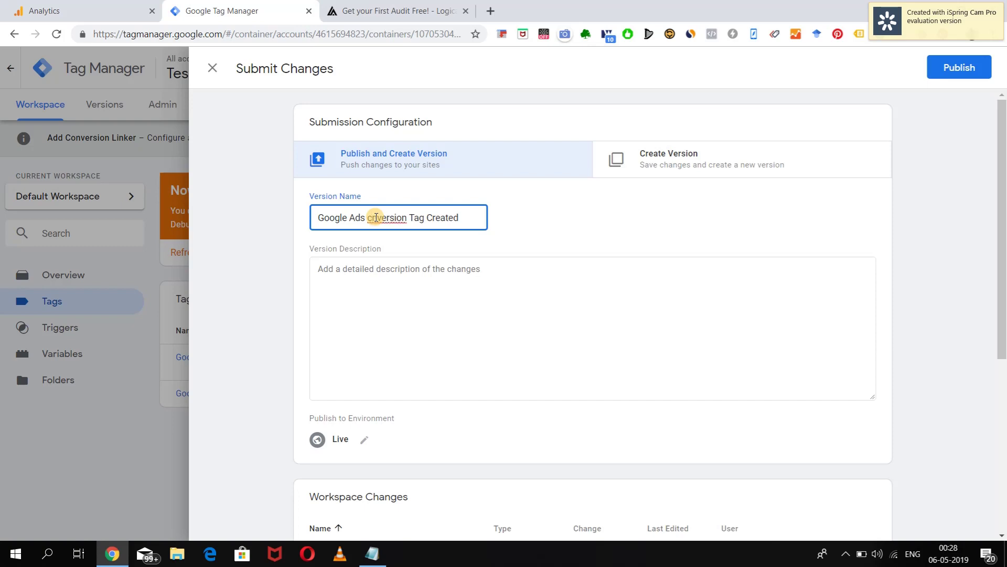
type("o")
left_click(373, 271)
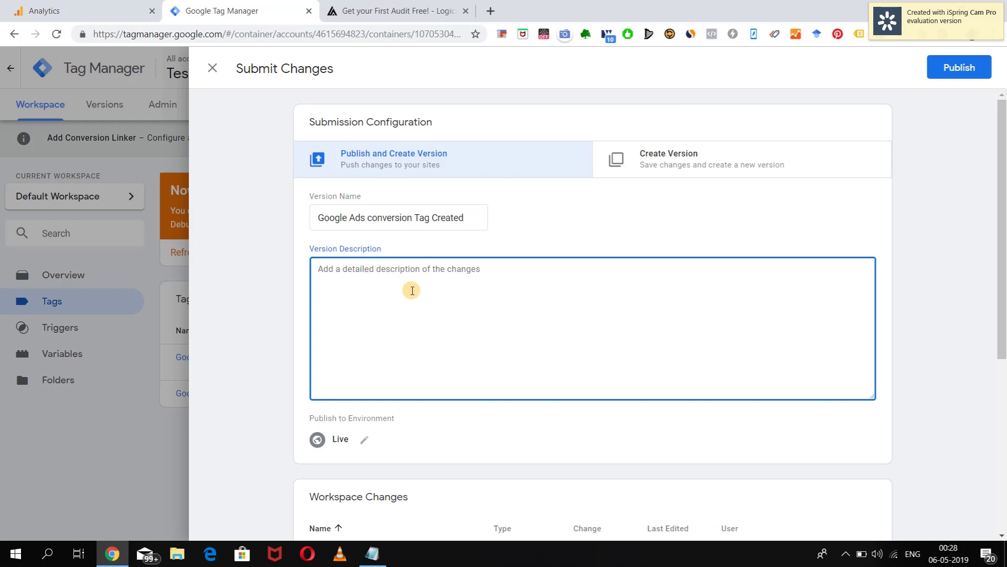
left_click(952, 72)
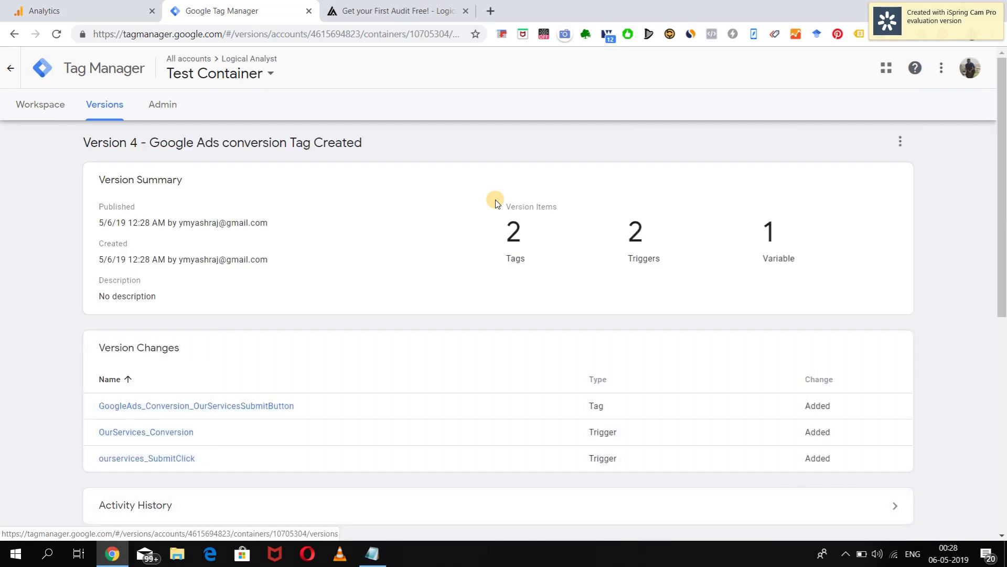
Return to the workspace Tags list, confirming zero pending changes and the conversion tag firing on OurServices_Conversion.
left_click(37, 104)
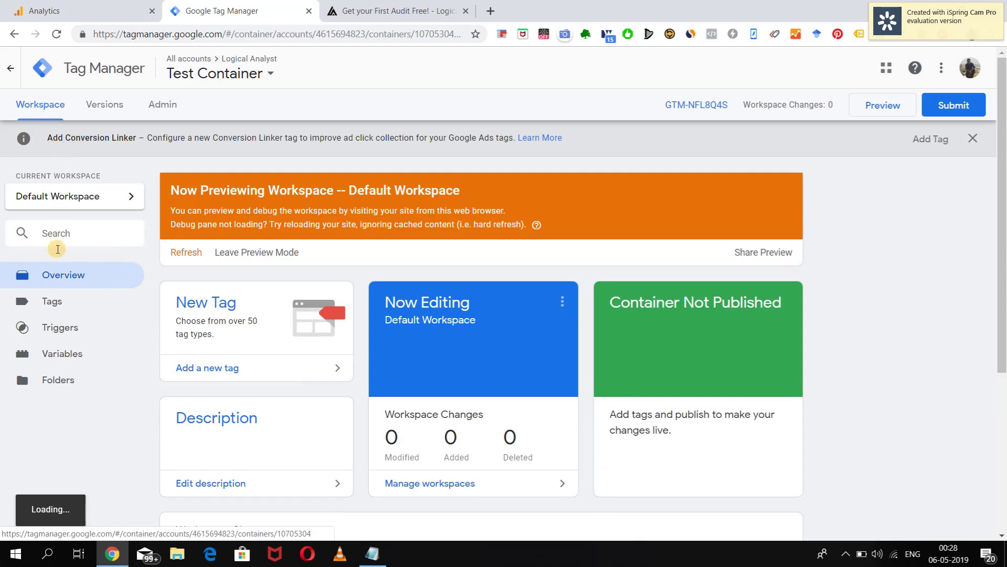
left_click(68, 304)
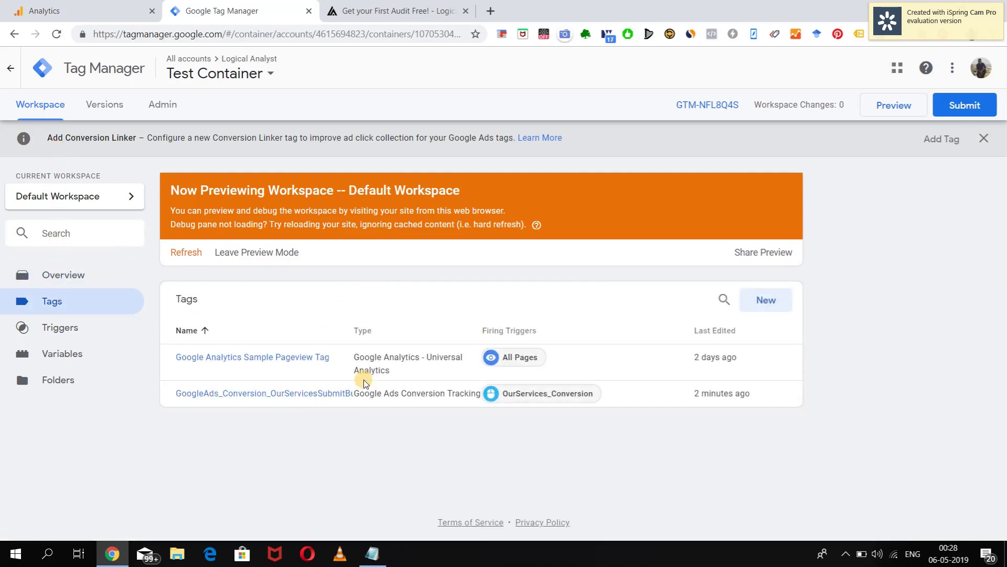
left_click(340, 7)
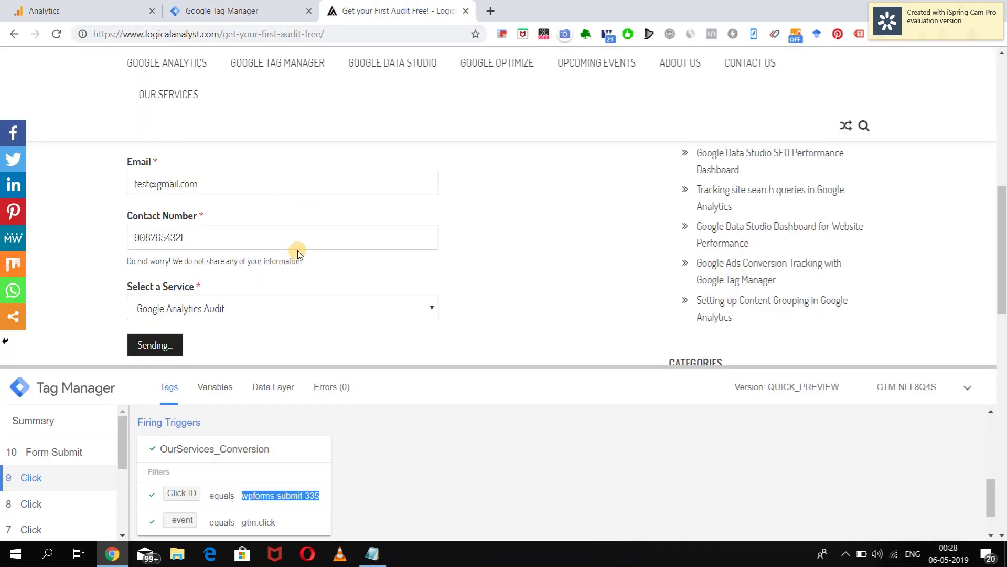
left_click(233, 12)
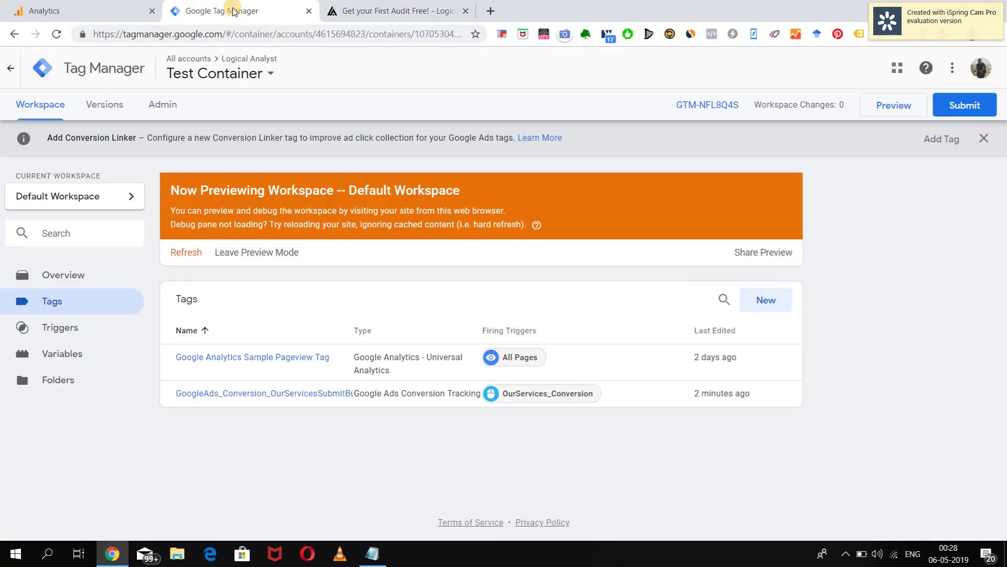